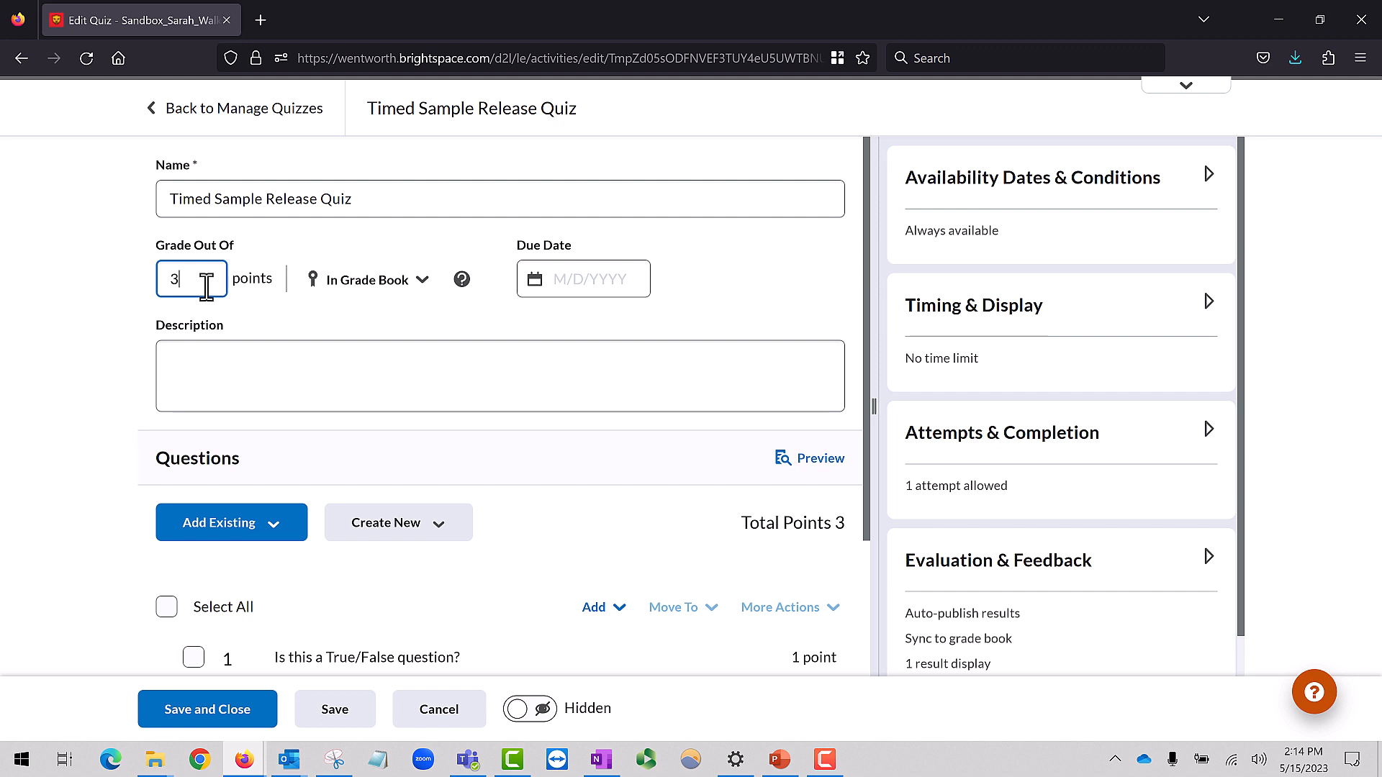
Set the quiz's due date to 5/15/2023 at 2:30 PM
{"action": "left_click", "coordinate": [637, 285]}
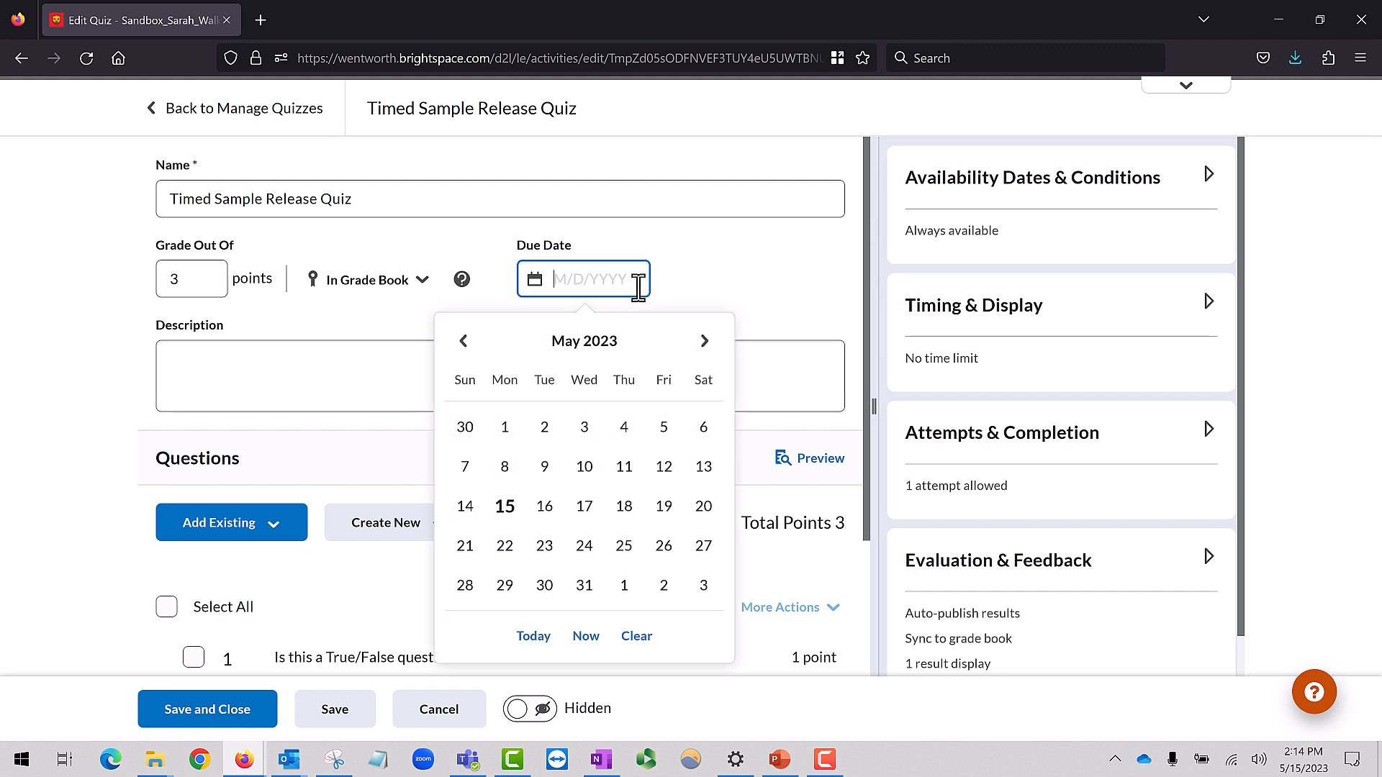
{"action": "left_click", "coordinate": [505, 506]}
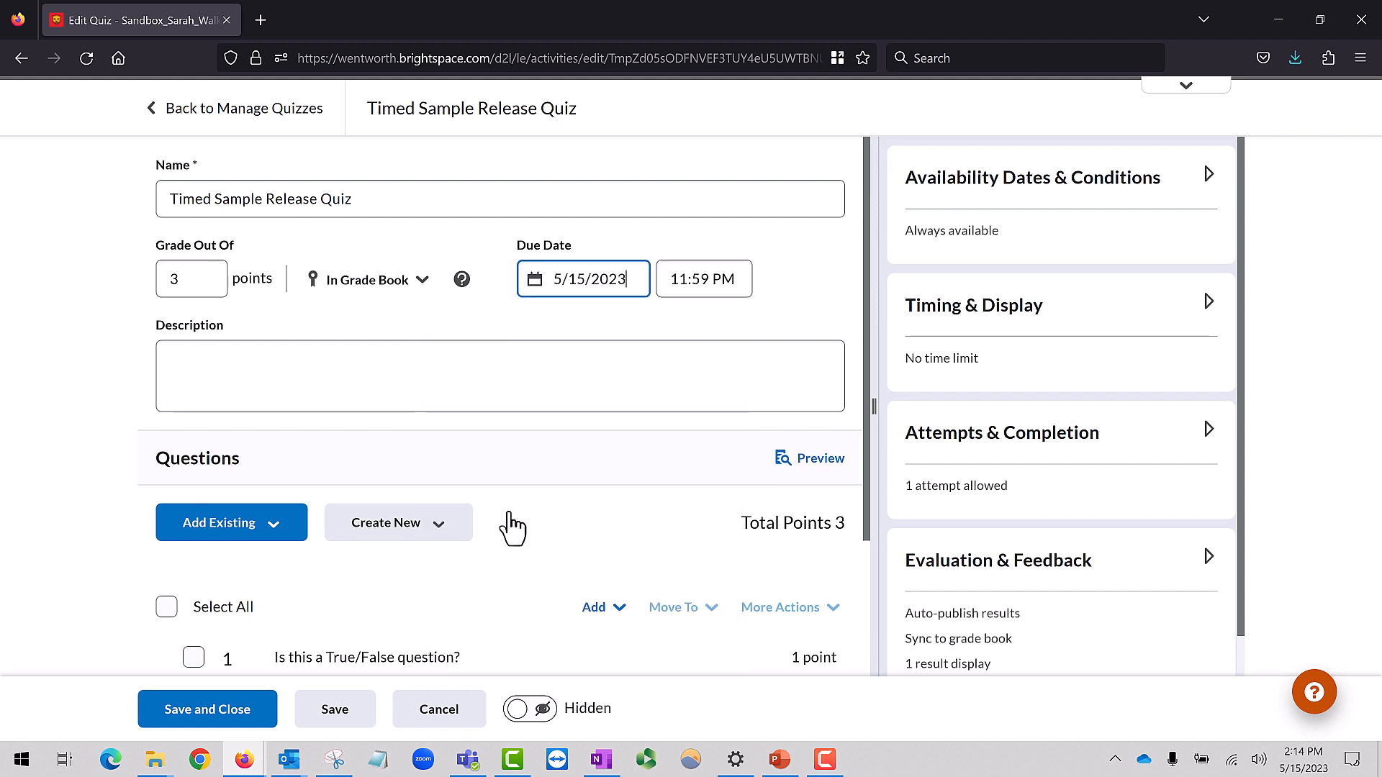
{"action": "left_click", "coordinate": [733, 278]}
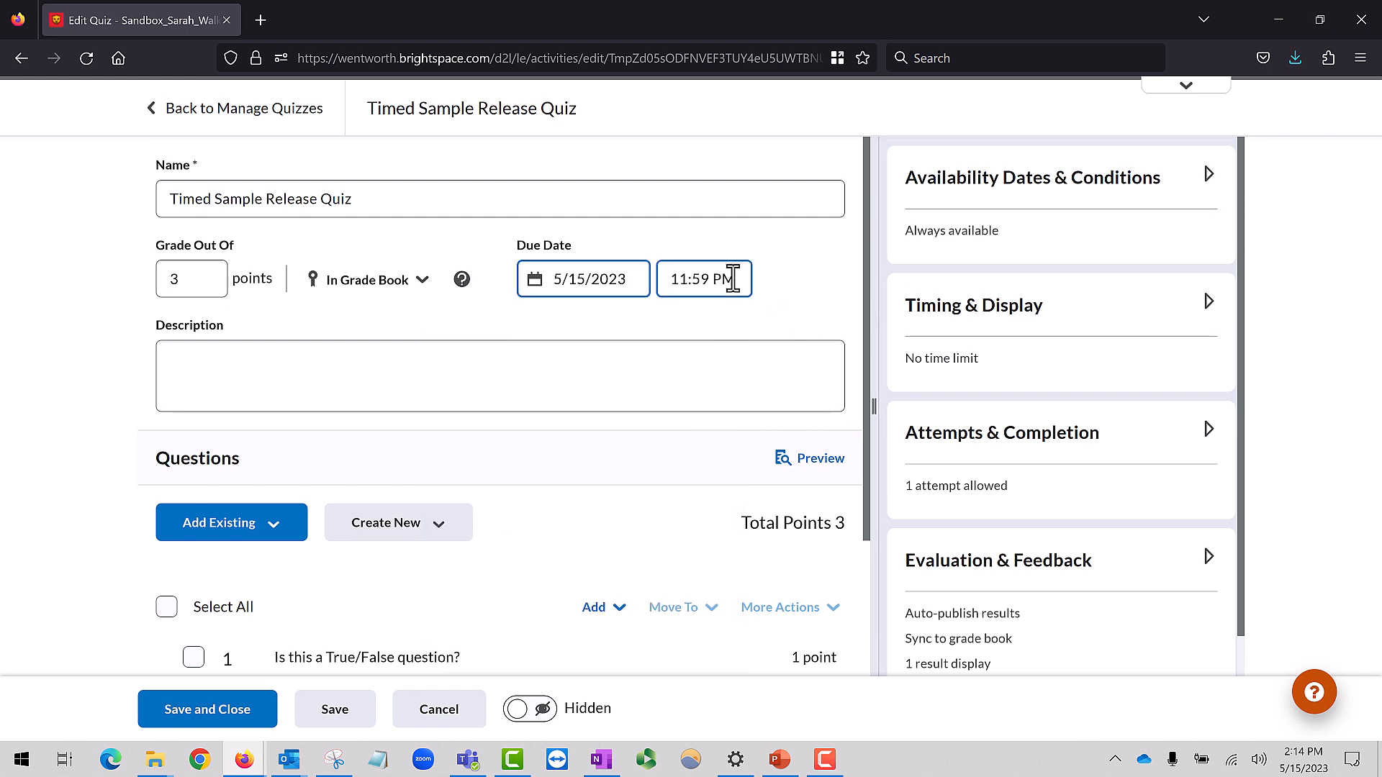
{"action": "left_click", "coordinate": [733, 278]}
{"action": "scroll", "coordinate": [765, 479], "scroll_direction": "up", "scroll_amount": 10}
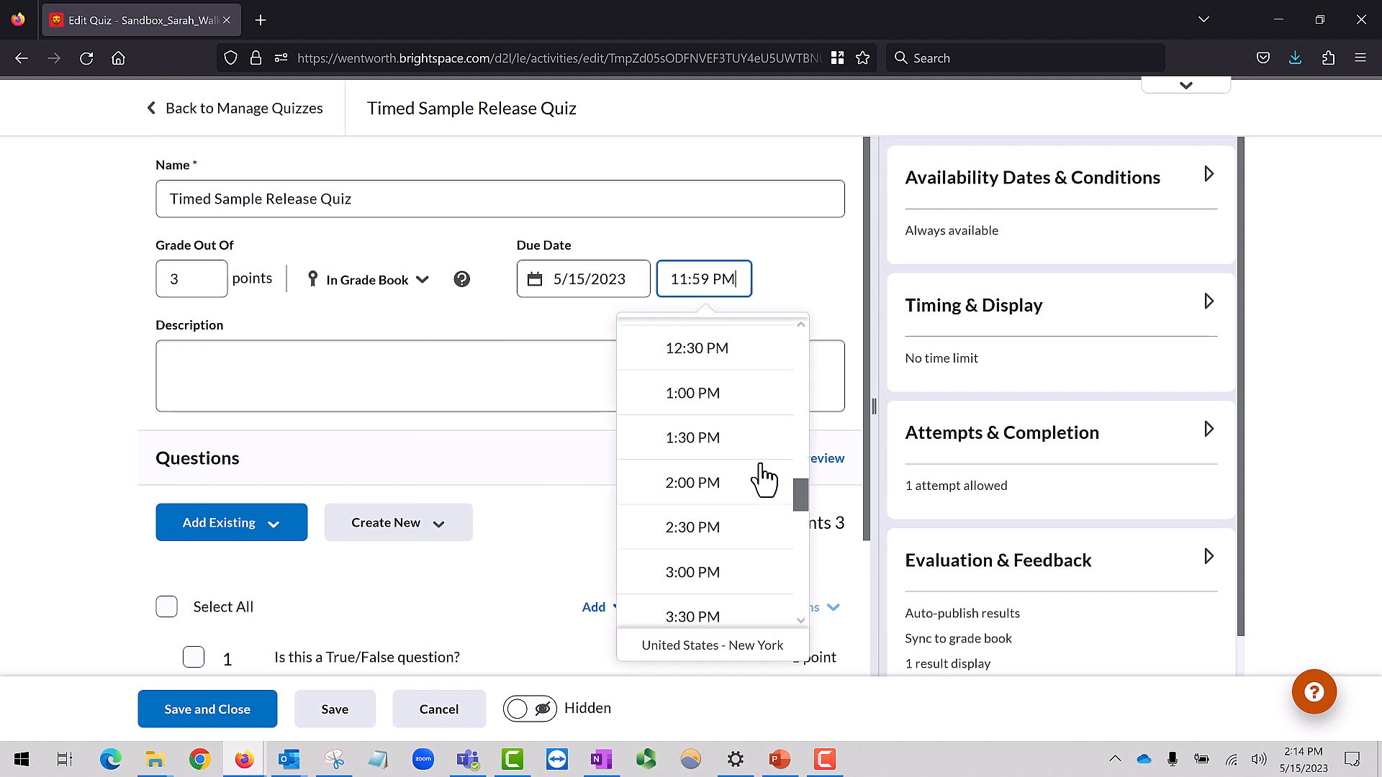
{"action": "left_click", "coordinate": [732, 554]}
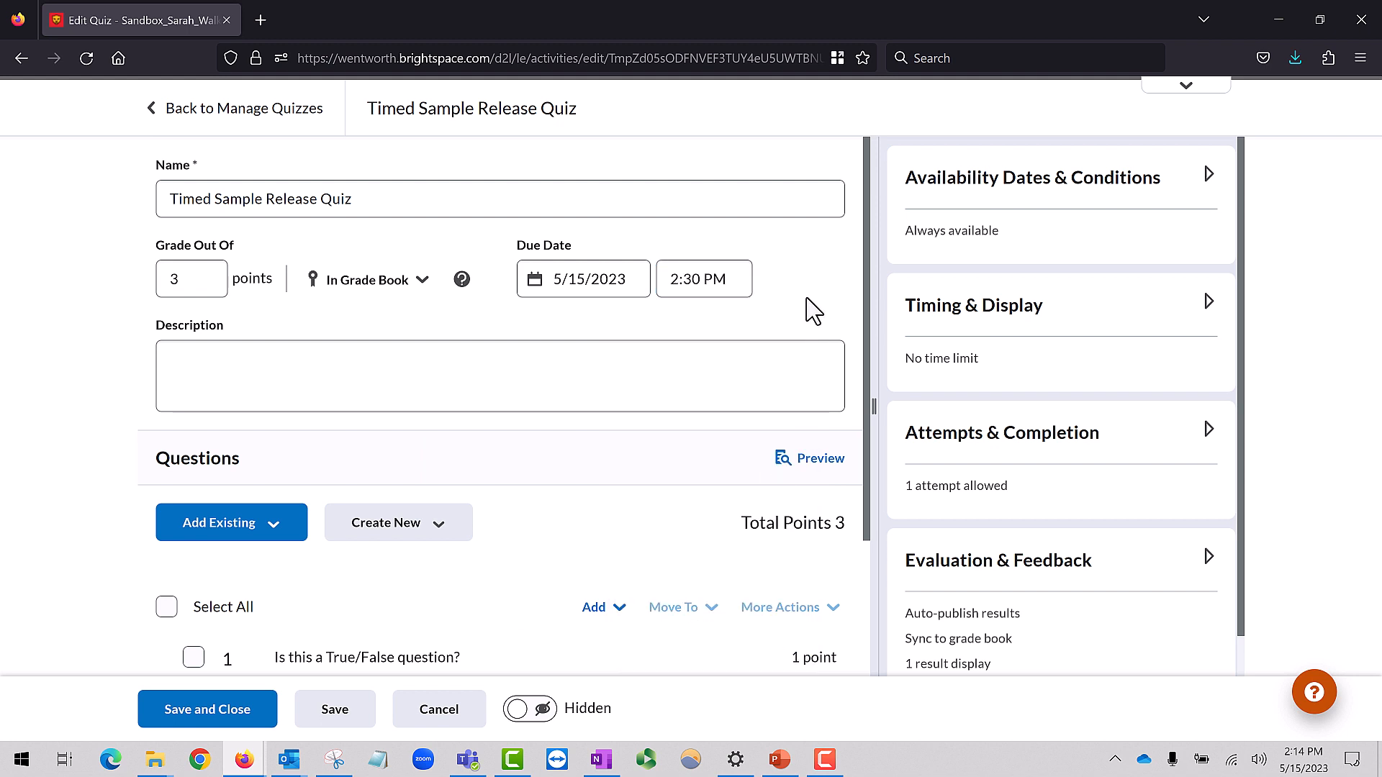
Open the quiz results display customization under Evaluation & Feedback and start an additional view
{"action": "left_click", "coordinate": [1208, 558]}
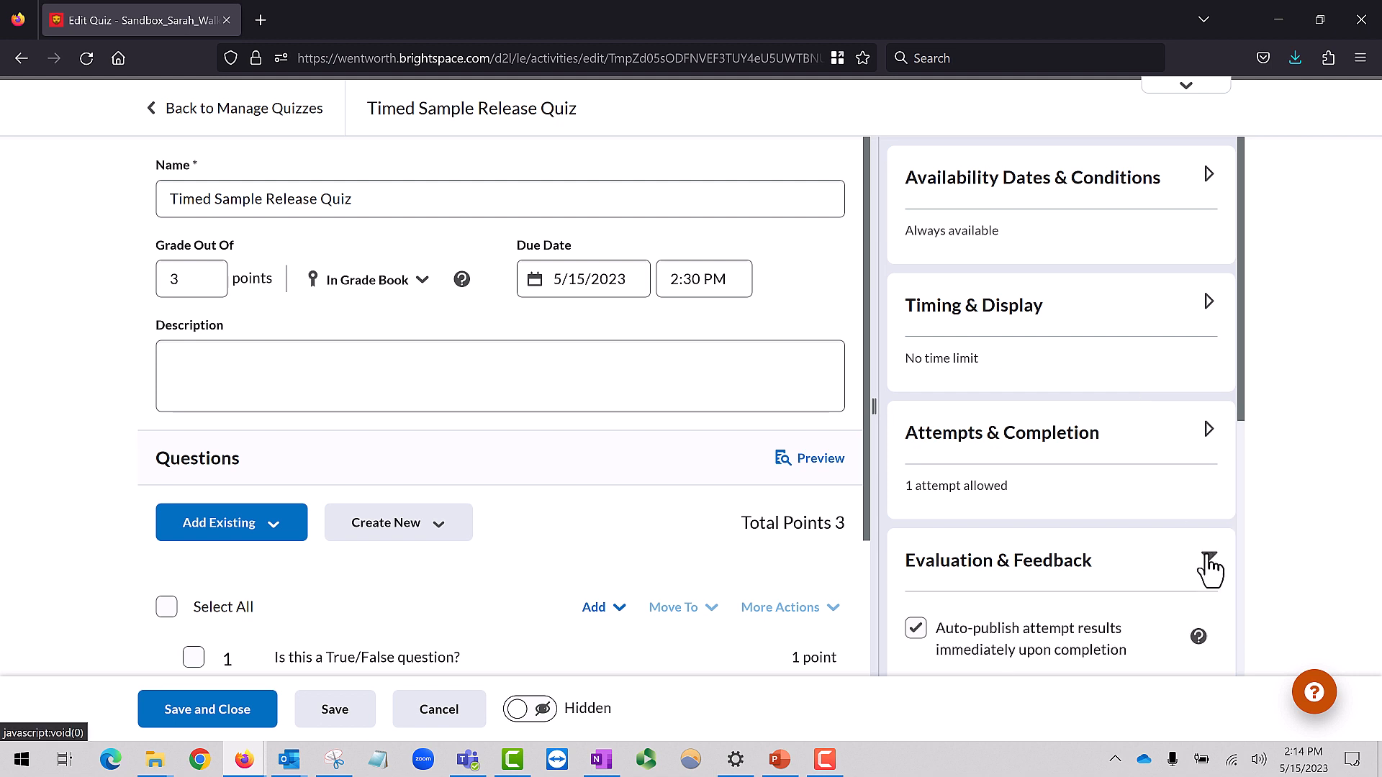
{"action": "scroll", "coordinate": [1209, 569], "scroll_direction": "down", "scroll_amount": 5}
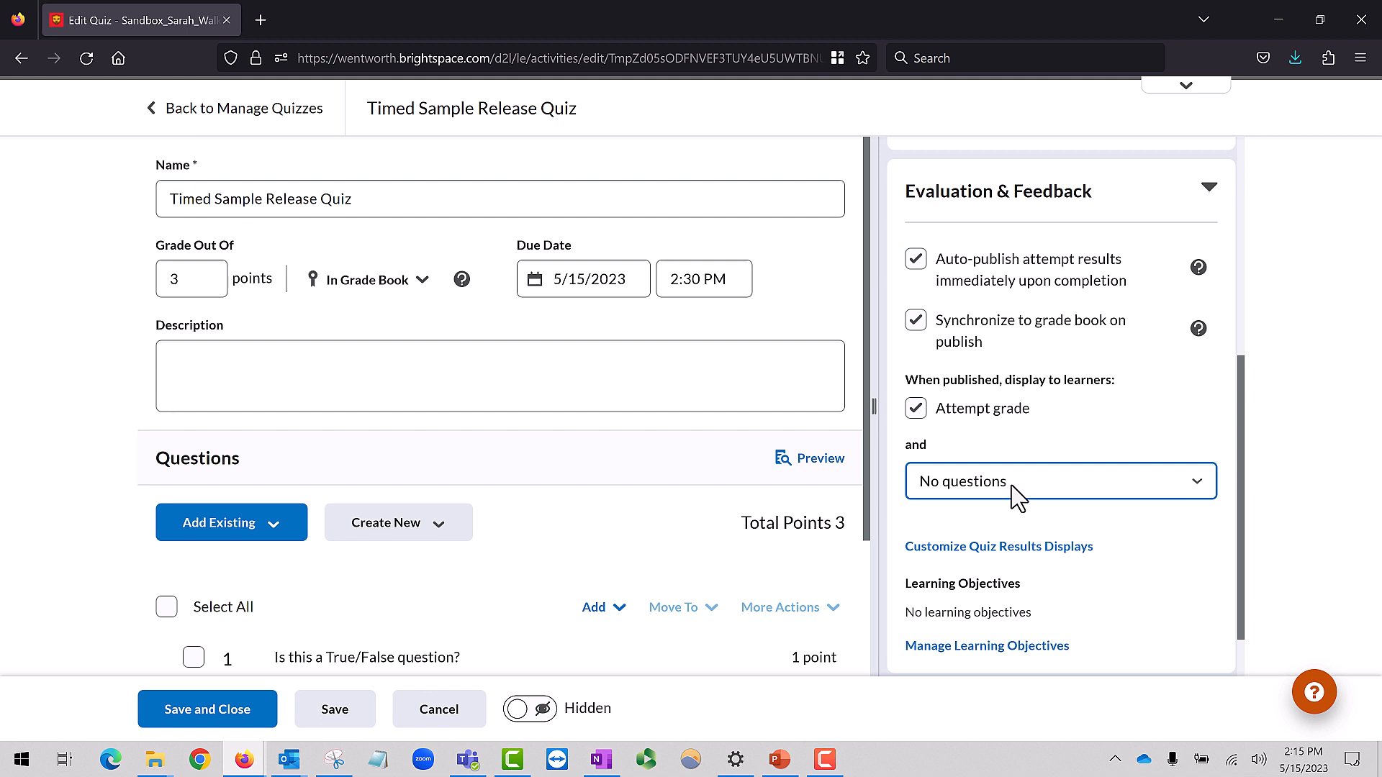
{"action": "left_click", "coordinate": [1020, 551]}
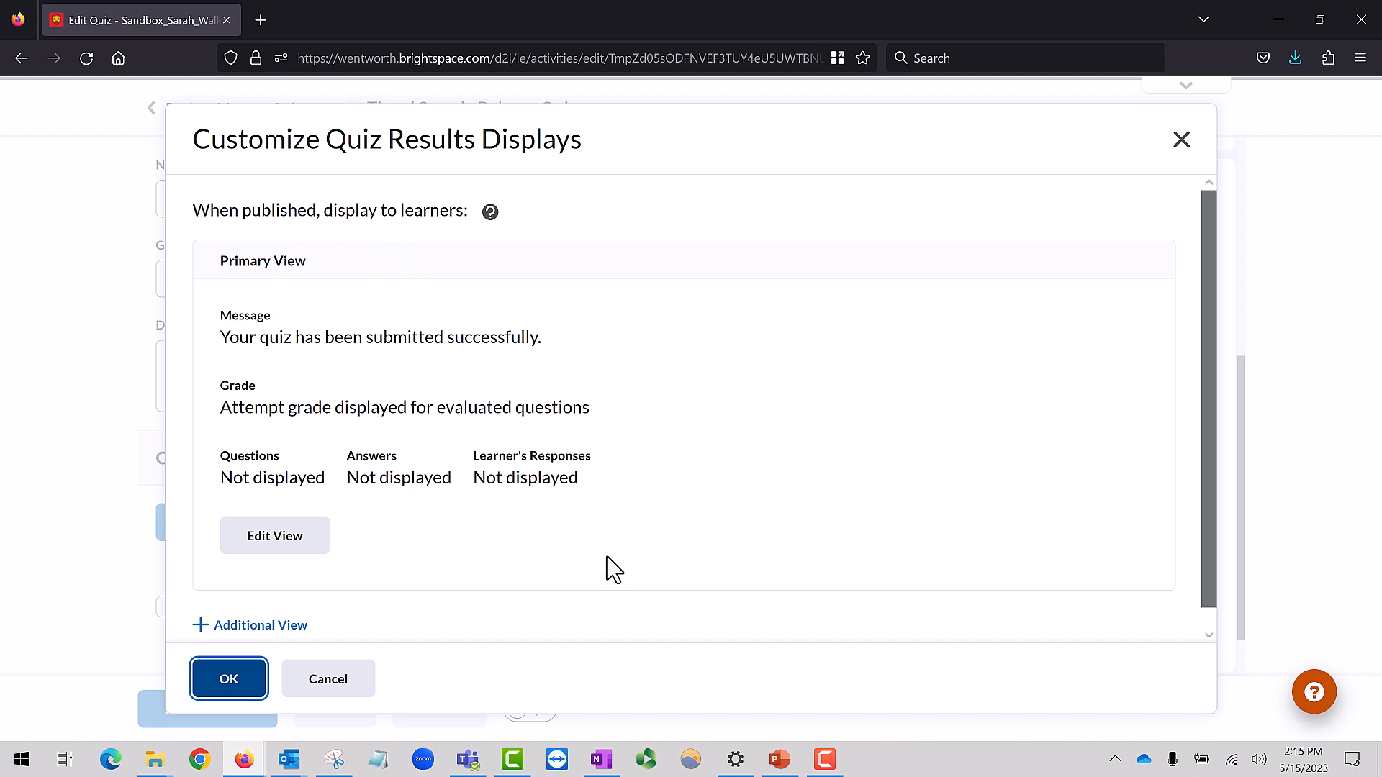
{"action": "scroll", "coordinate": [331, 627], "scroll_direction": "down", "scroll_amount": 1}
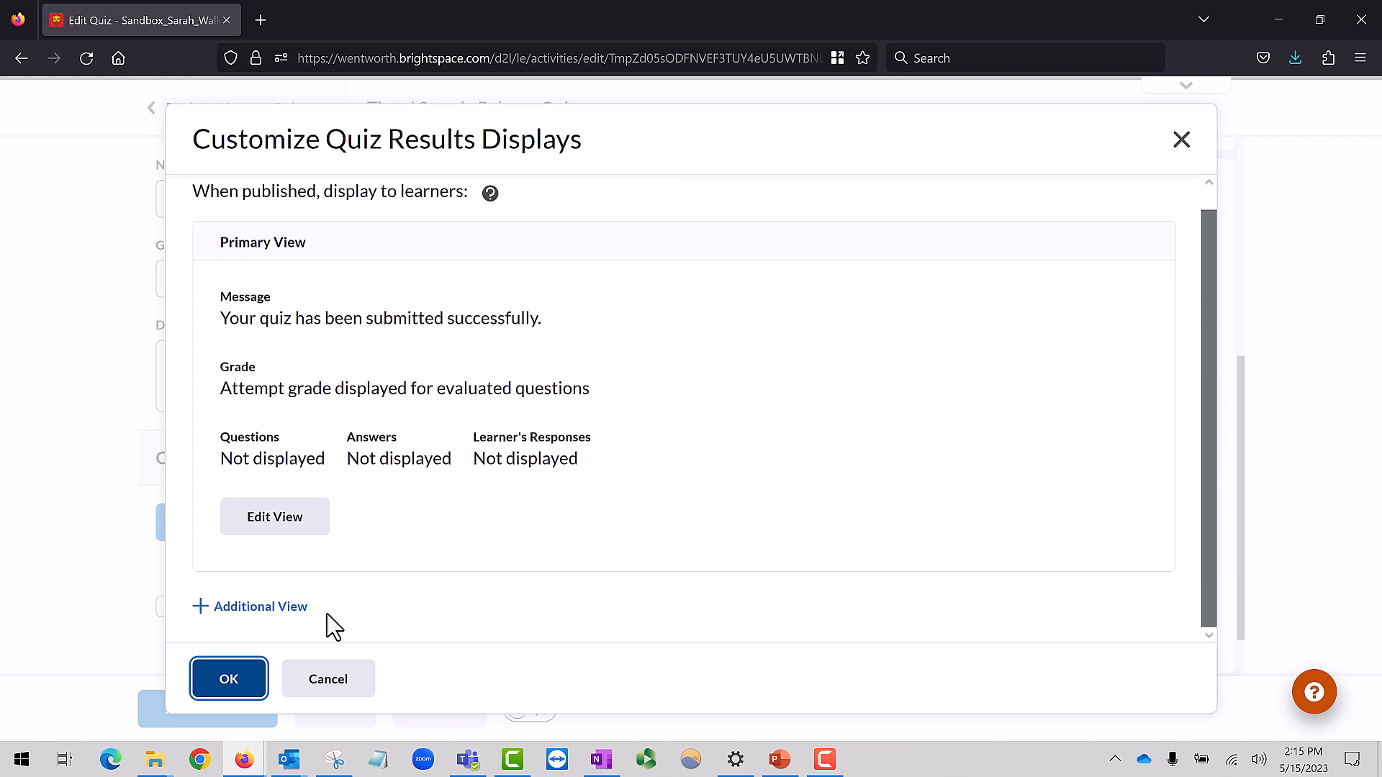
{"action": "left_click", "coordinate": [268, 609]}
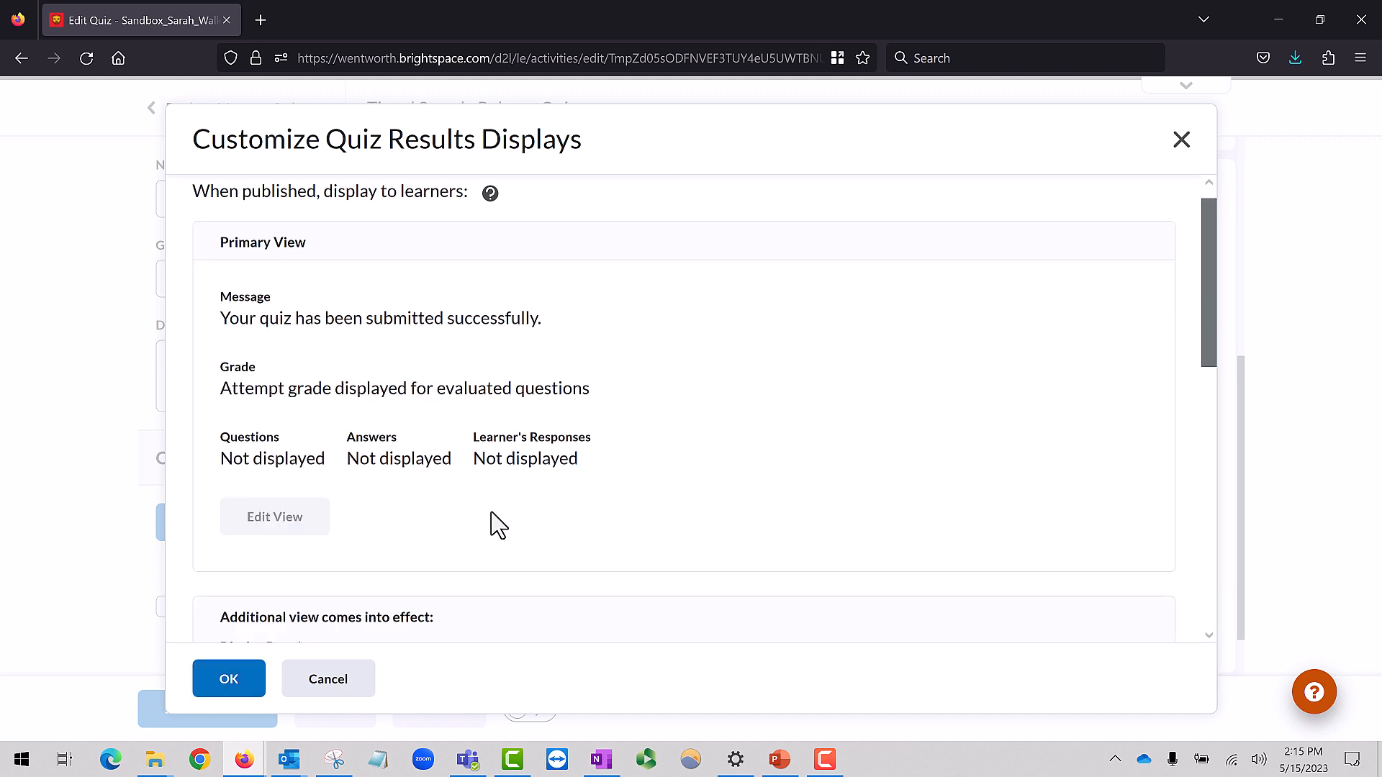
Set the additional view's display date to 5/15/2023 at 2:30 AM
{"action": "scroll", "coordinate": [496, 526], "scroll_direction": "down", "scroll_amount": 3}
{"action": "scroll", "coordinate": [490, 528], "scroll_direction": "down", "scroll_amount": 6}
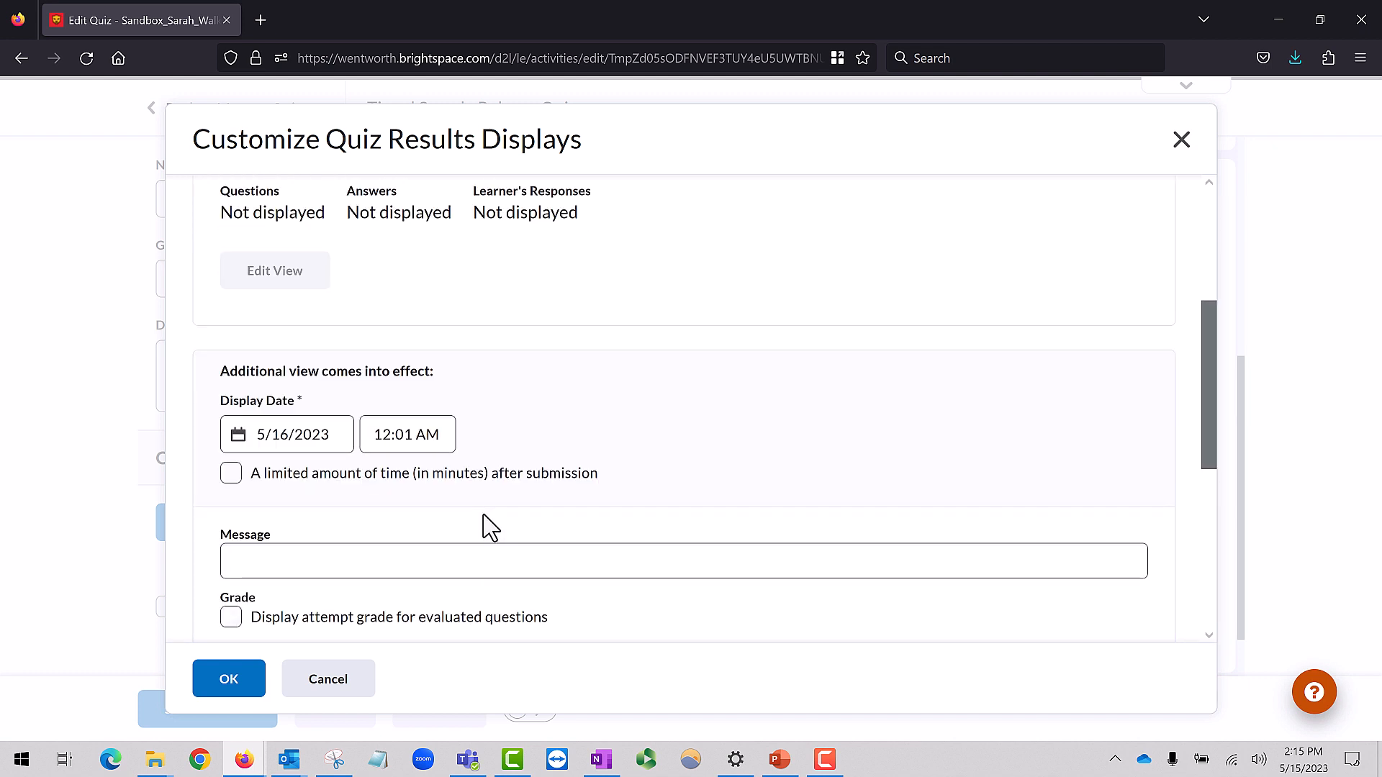
{"action": "left_click", "coordinate": [298, 315]}
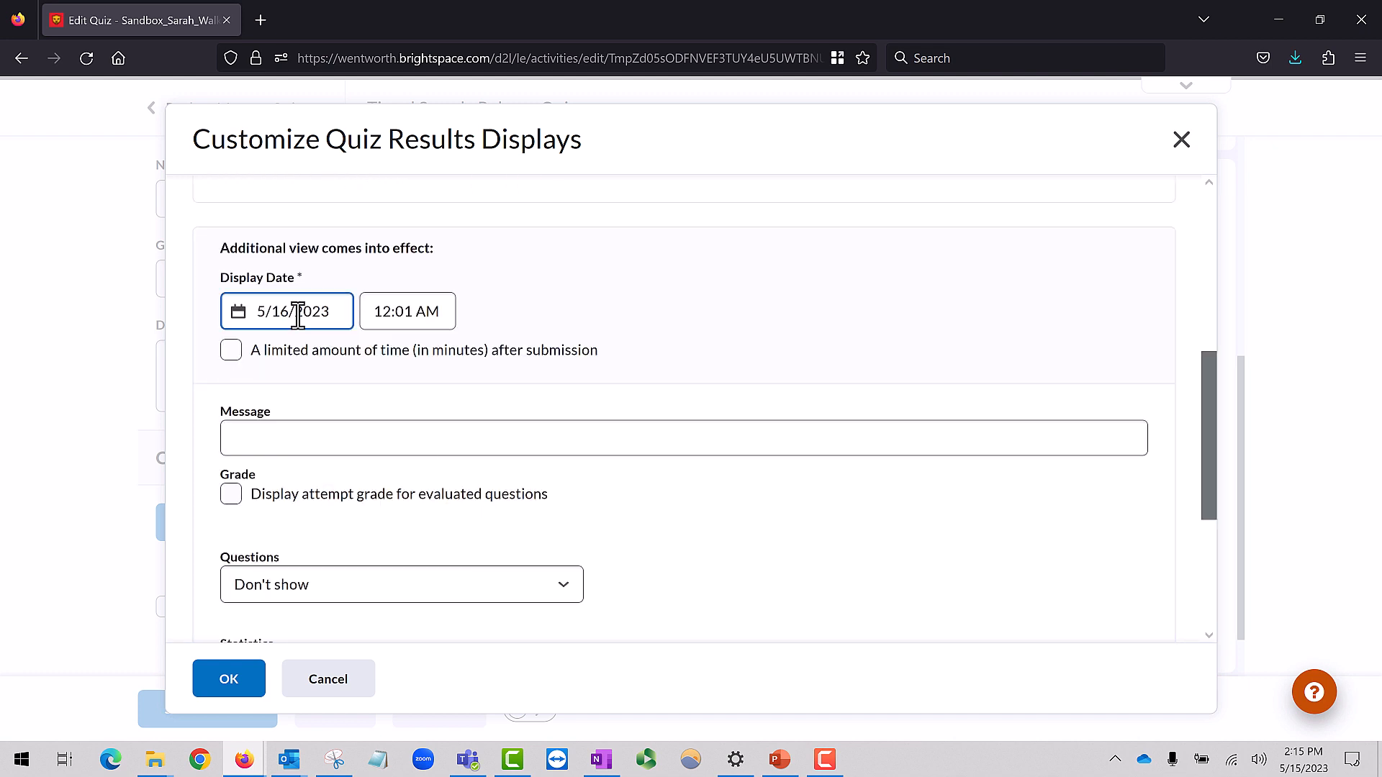
{"action": "left_click", "coordinate": [298, 315]}
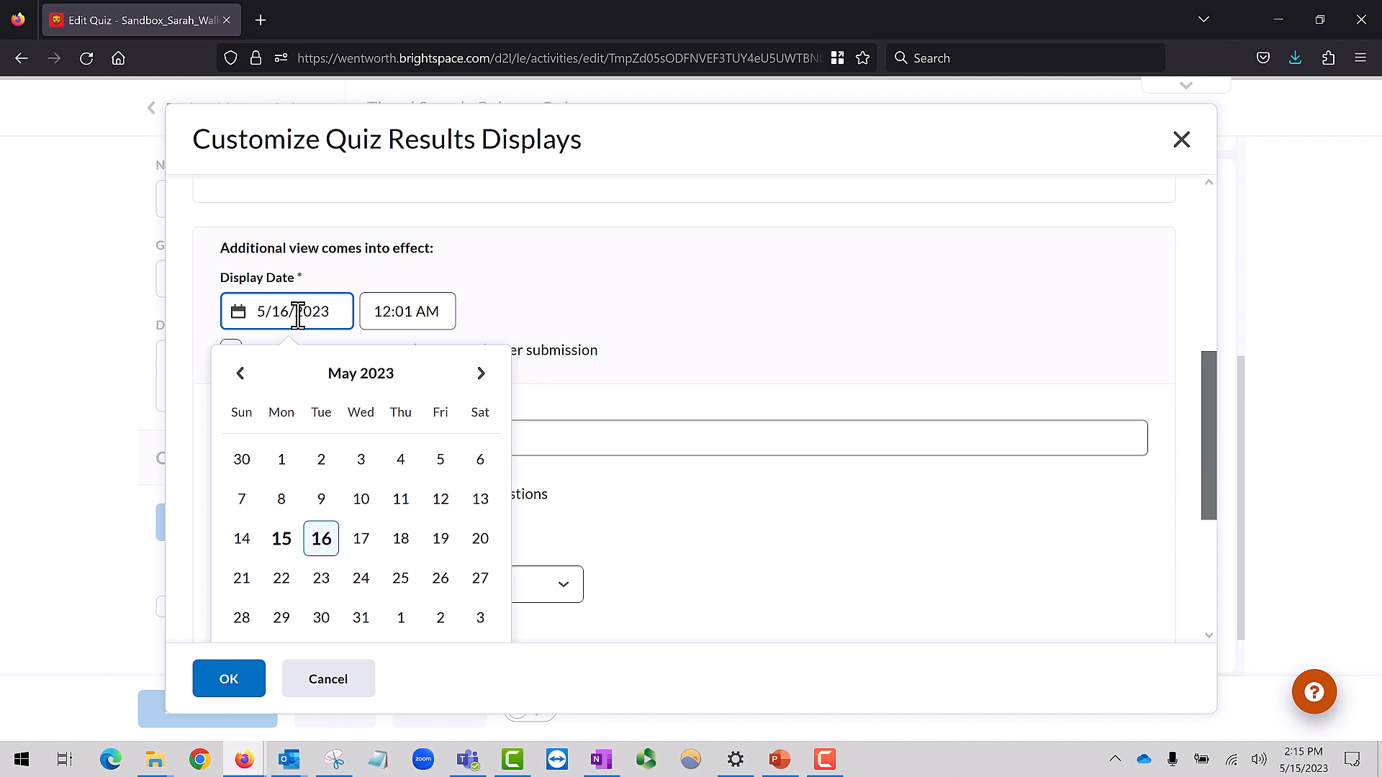
{"action": "left_click", "coordinate": [278, 545]}
{"action": "left_click", "coordinate": [431, 315]}
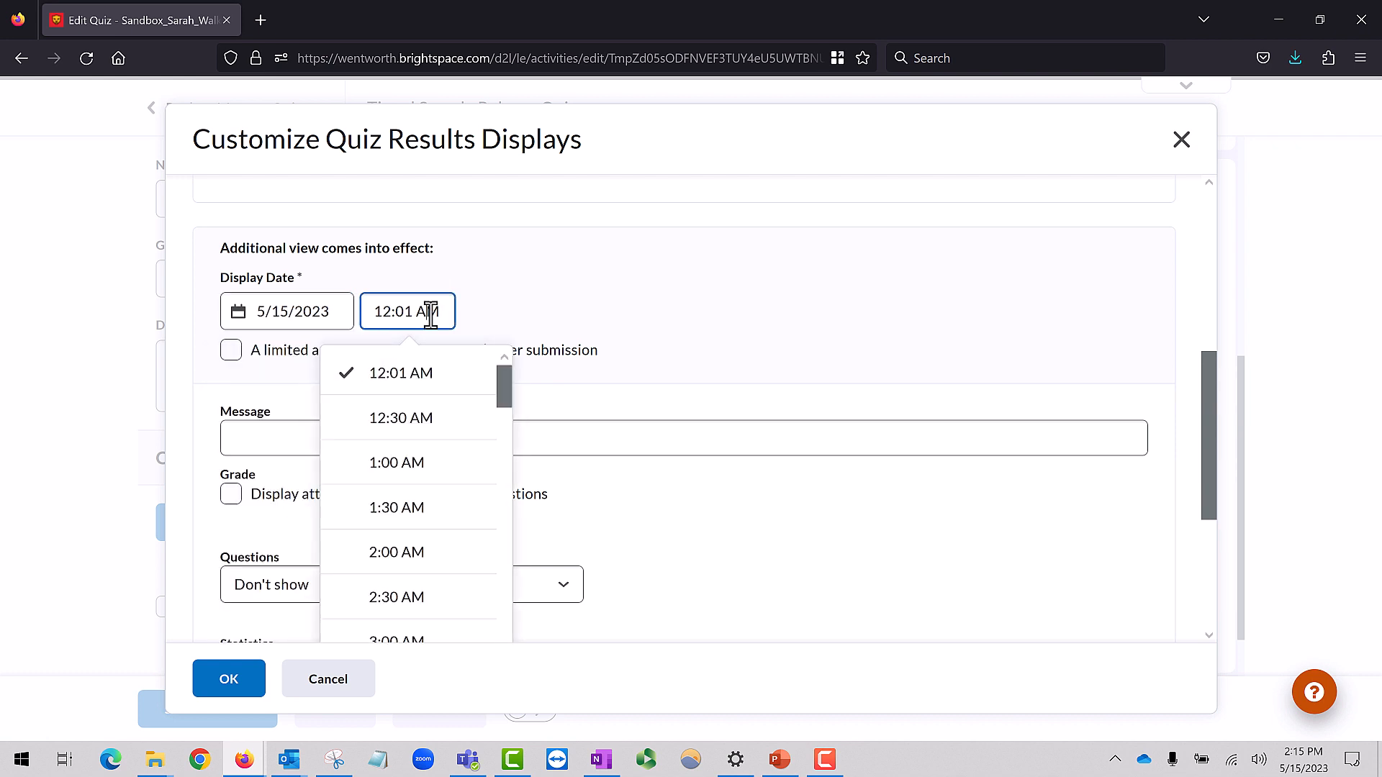
{"action": "left_click_drag", "start_coordinate": [499, 398], "coordinate": [499, 416]}
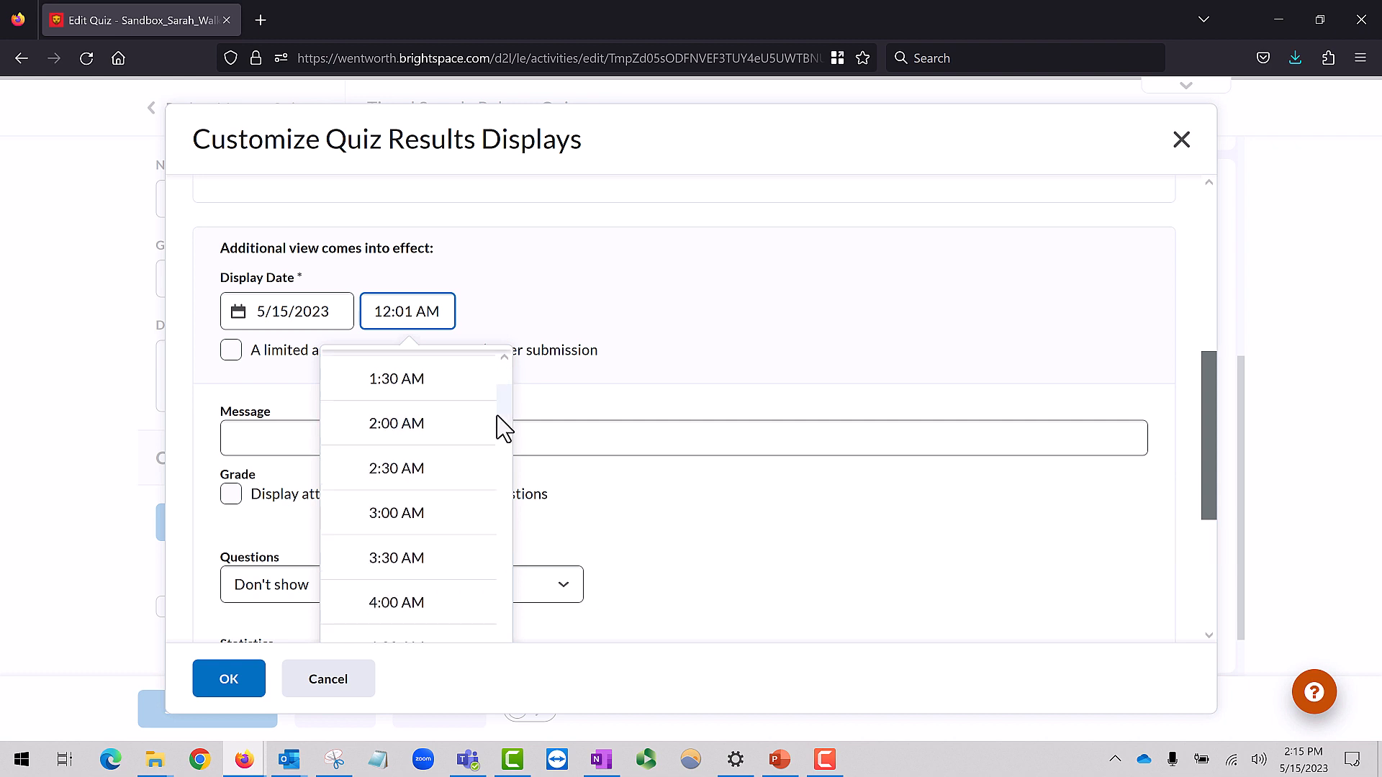
{"action": "left_click", "coordinate": [455, 478]}
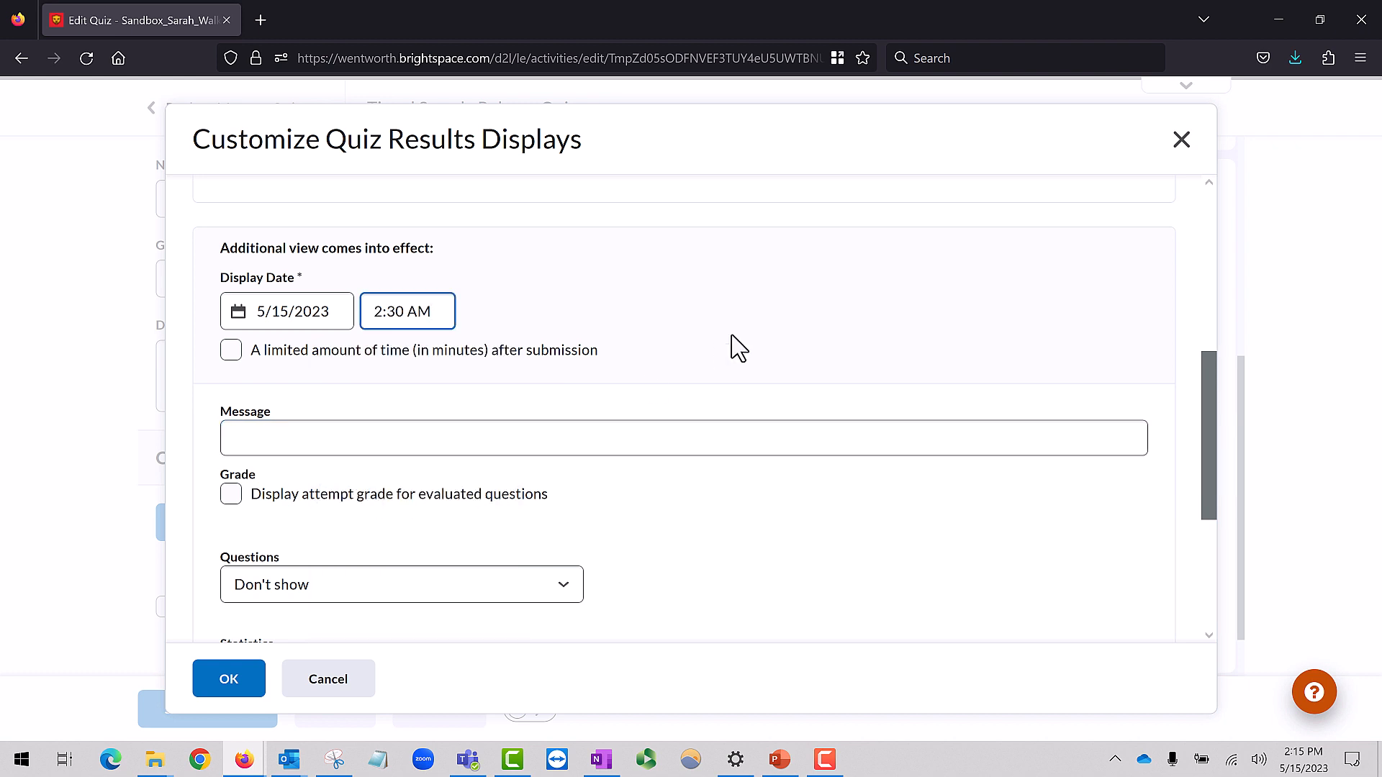
Have the additional view display the attempt grade and all questions, with the correct answers and the learner's grade for them
{"action": "scroll", "coordinate": [734, 345], "scroll_direction": "down", "scroll_amount": 2}
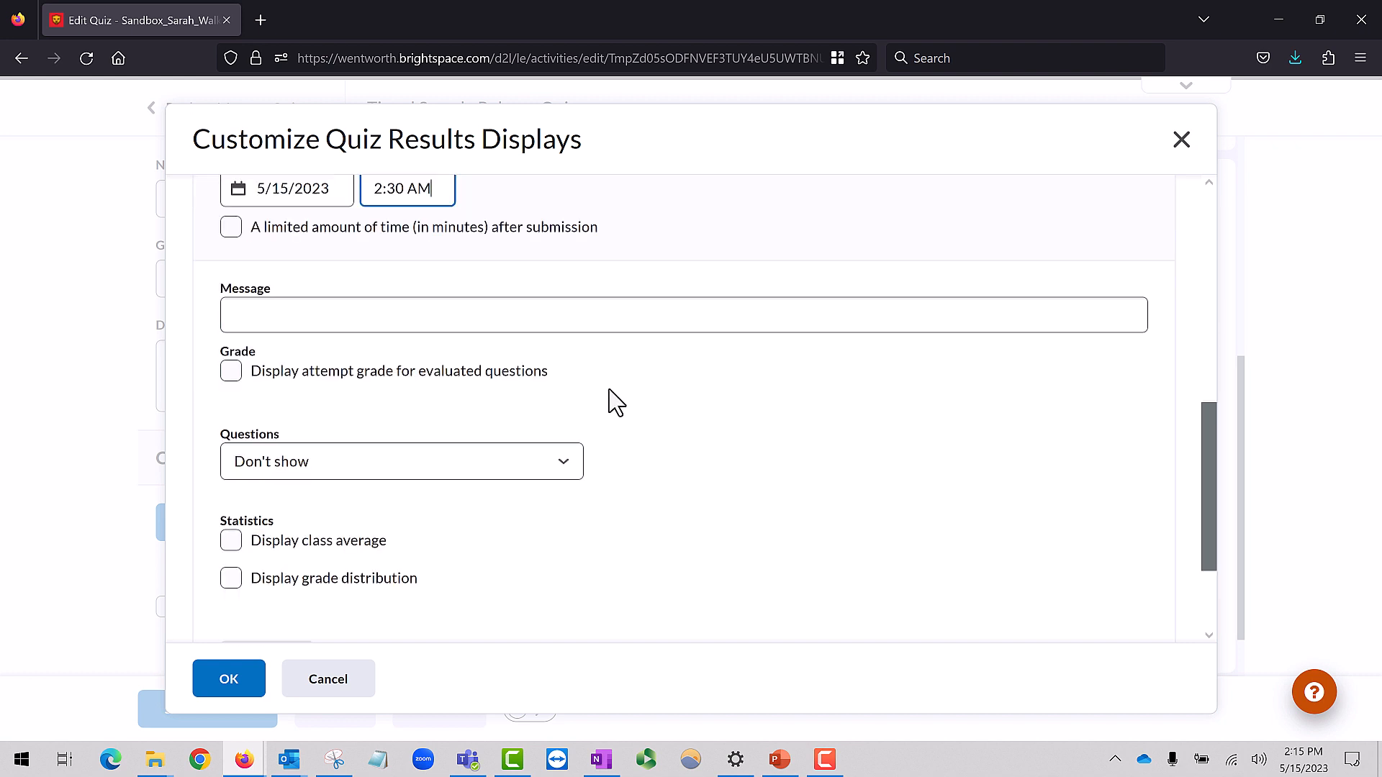
{"action": "left_click", "coordinate": [232, 383]}
{"action": "left_click", "coordinate": [549, 469]}
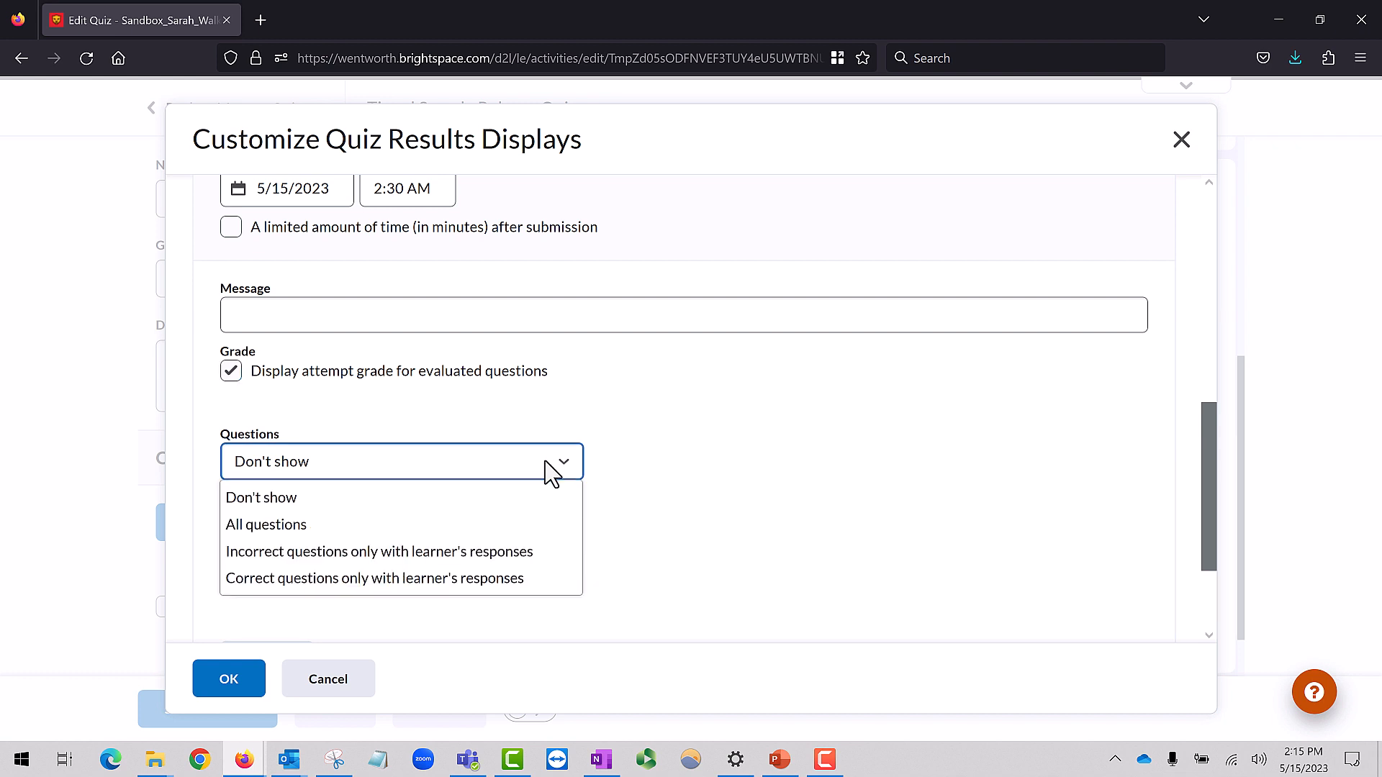
{"action": "left_click", "coordinate": [517, 535]}
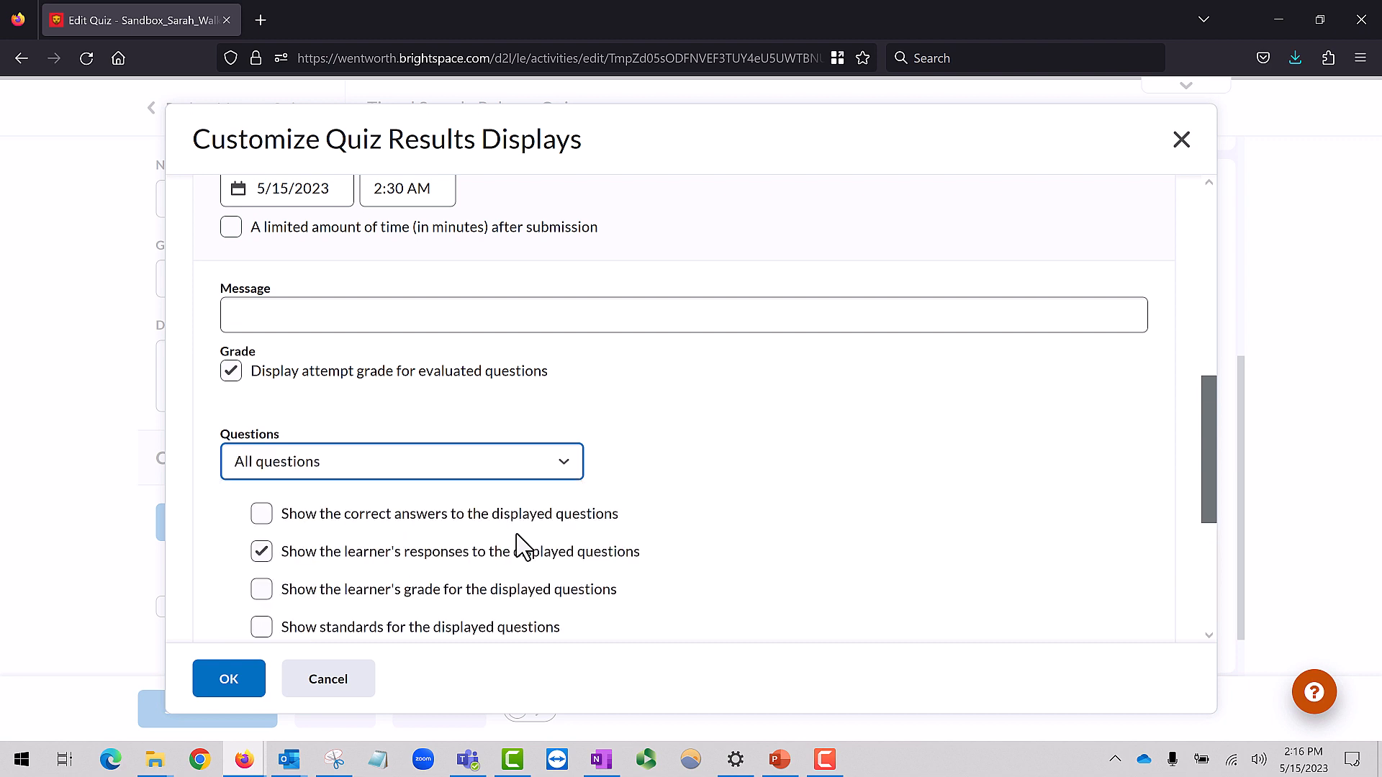
{"action": "scroll", "coordinate": [517, 548], "scroll_direction": "down", "scroll_amount": 3}
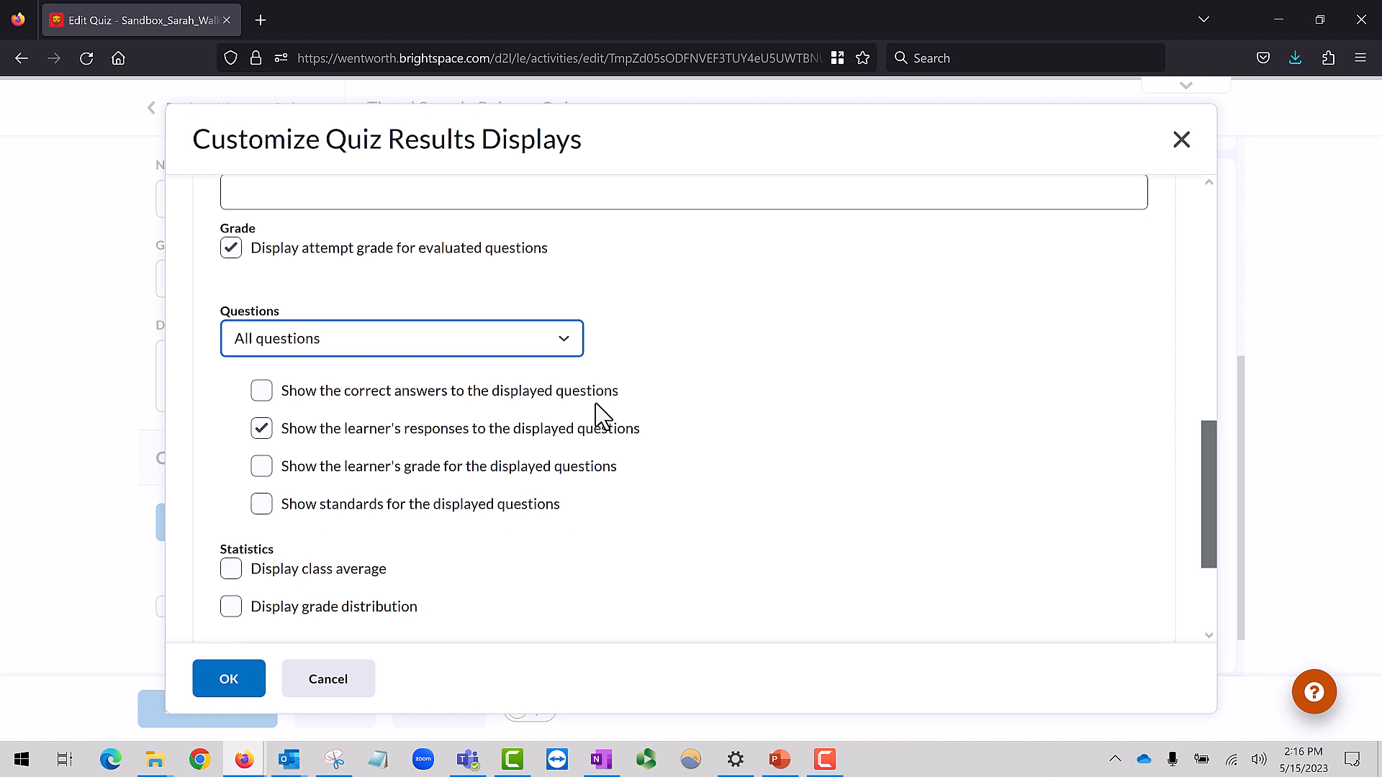
{"action": "left_click", "coordinate": [260, 467]}
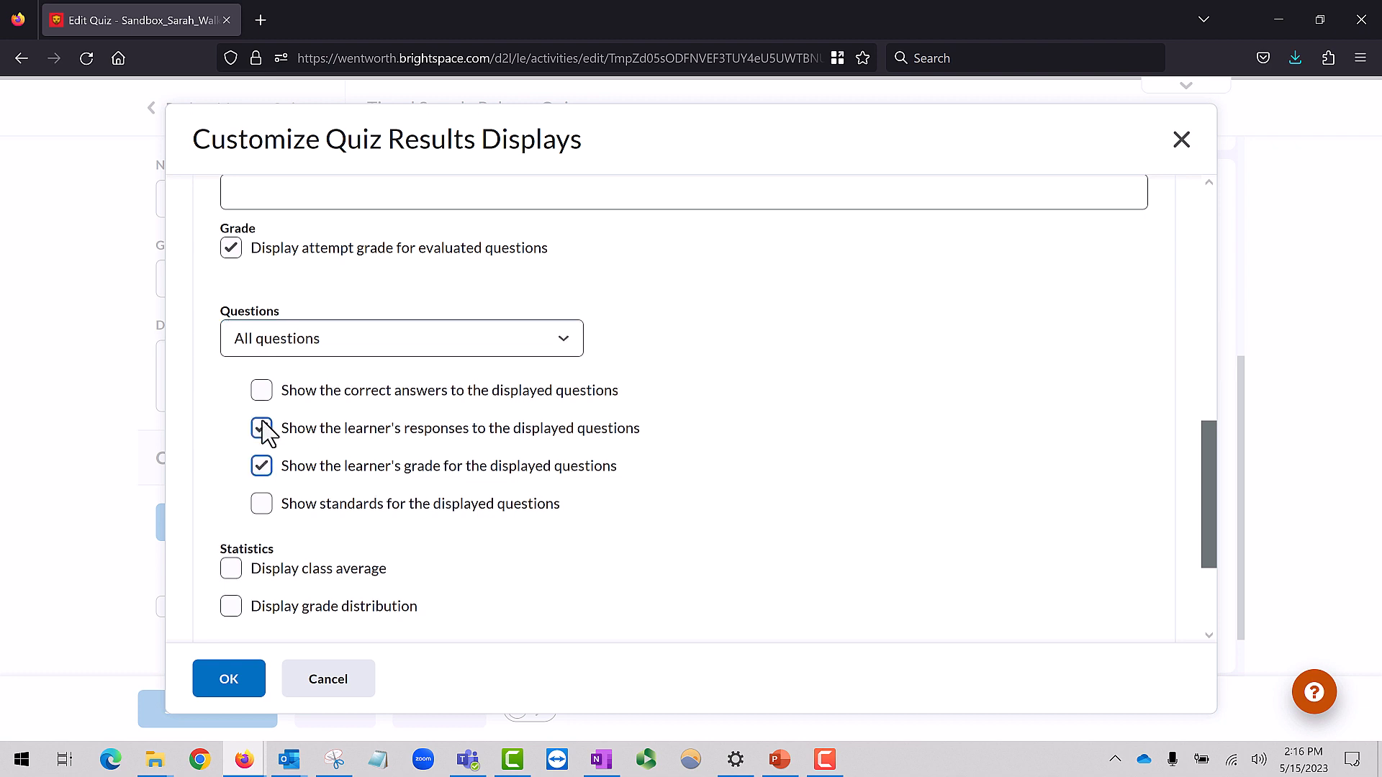
{"action": "left_click", "coordinate": [262, 390]}
Include the class average and grade distribution statistics, and create the additional view
{"action": "scroll", "coordinate": [769, 560], "scroll_direction": "down", "scroll_amount": 2}
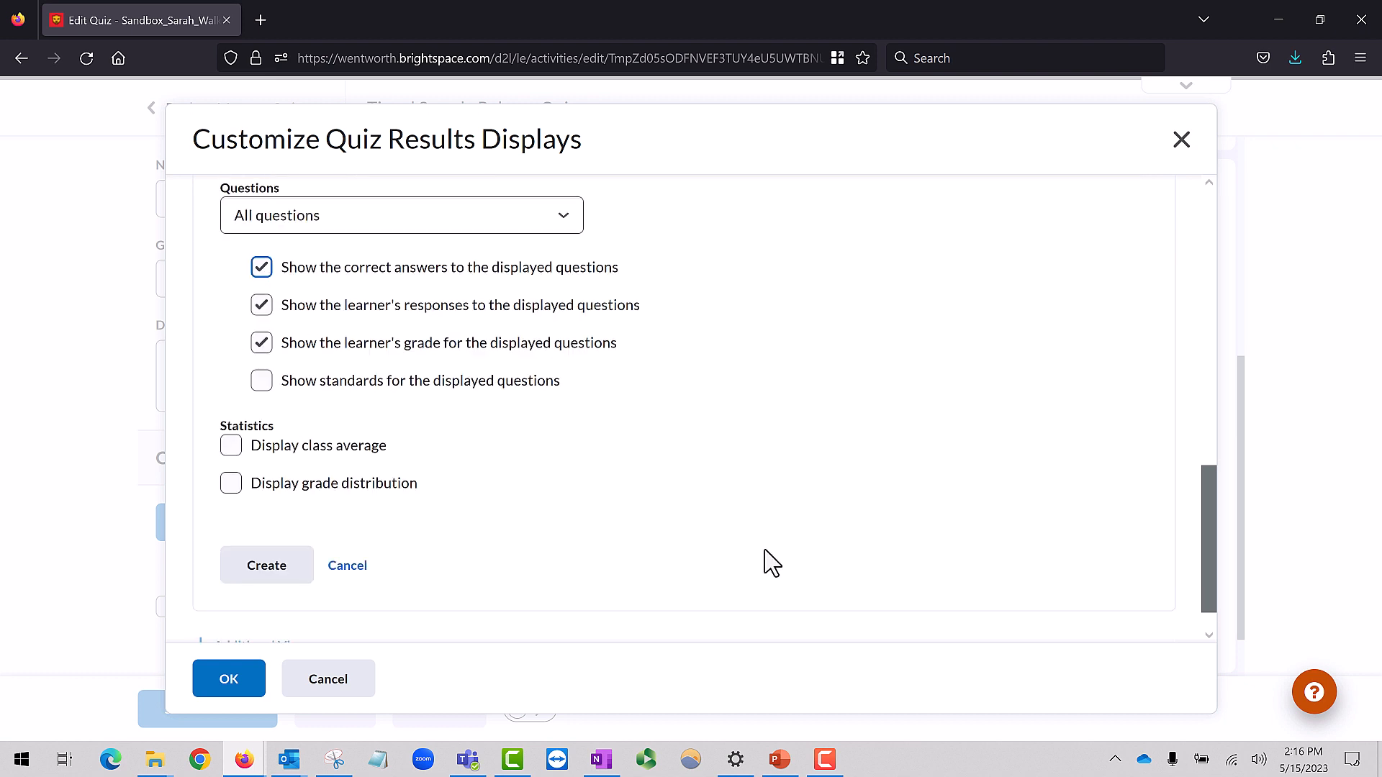
{"action": "left_click", "coordinate": [360, 457]}
{"action": "left_click", "coordinate": [356, 491]}
{"action": "left_click", "coordinate": [288, 568]}
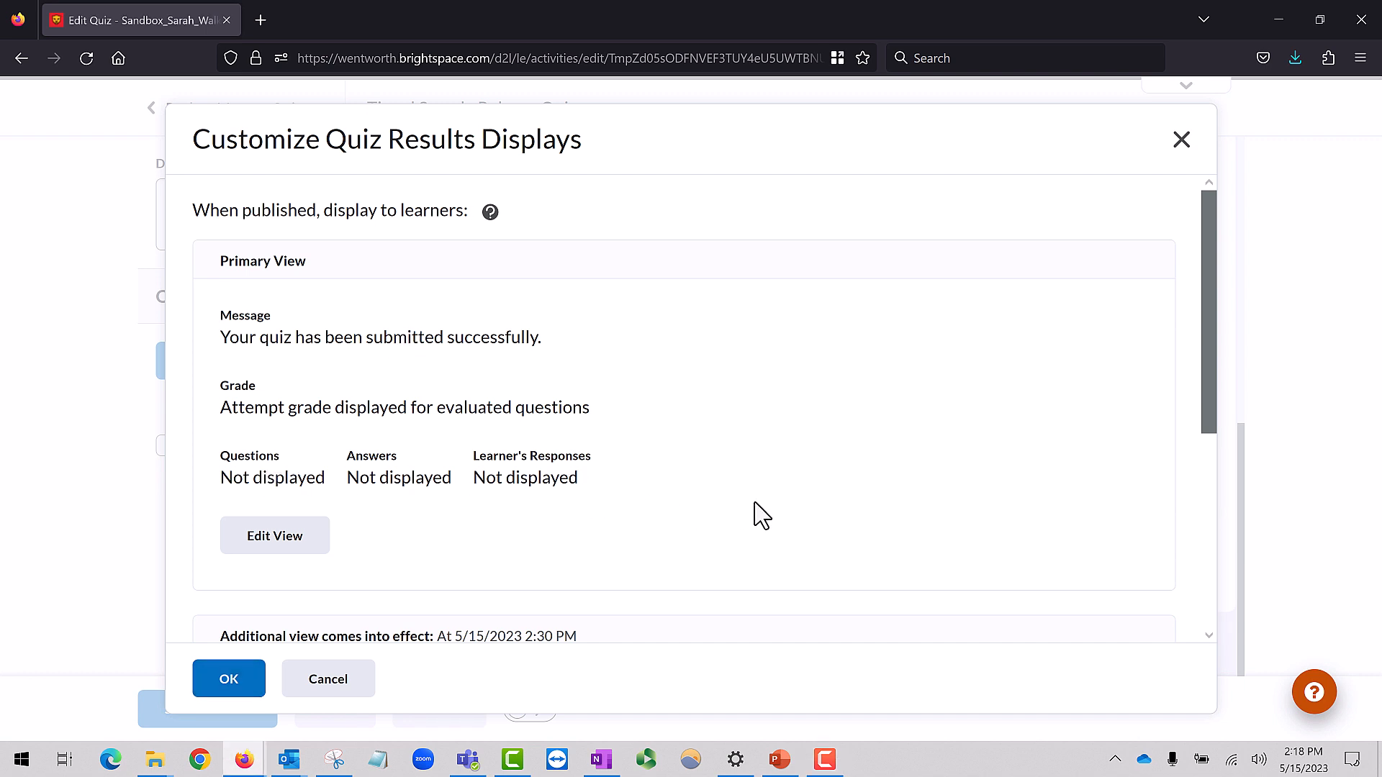
Accept the customized results displays, and save and close the quiz with its visibility set to Visible
{"action": "scroll", "coordinate": [756, 516], "scroll_direction": "down", "scroll_amount": 5}
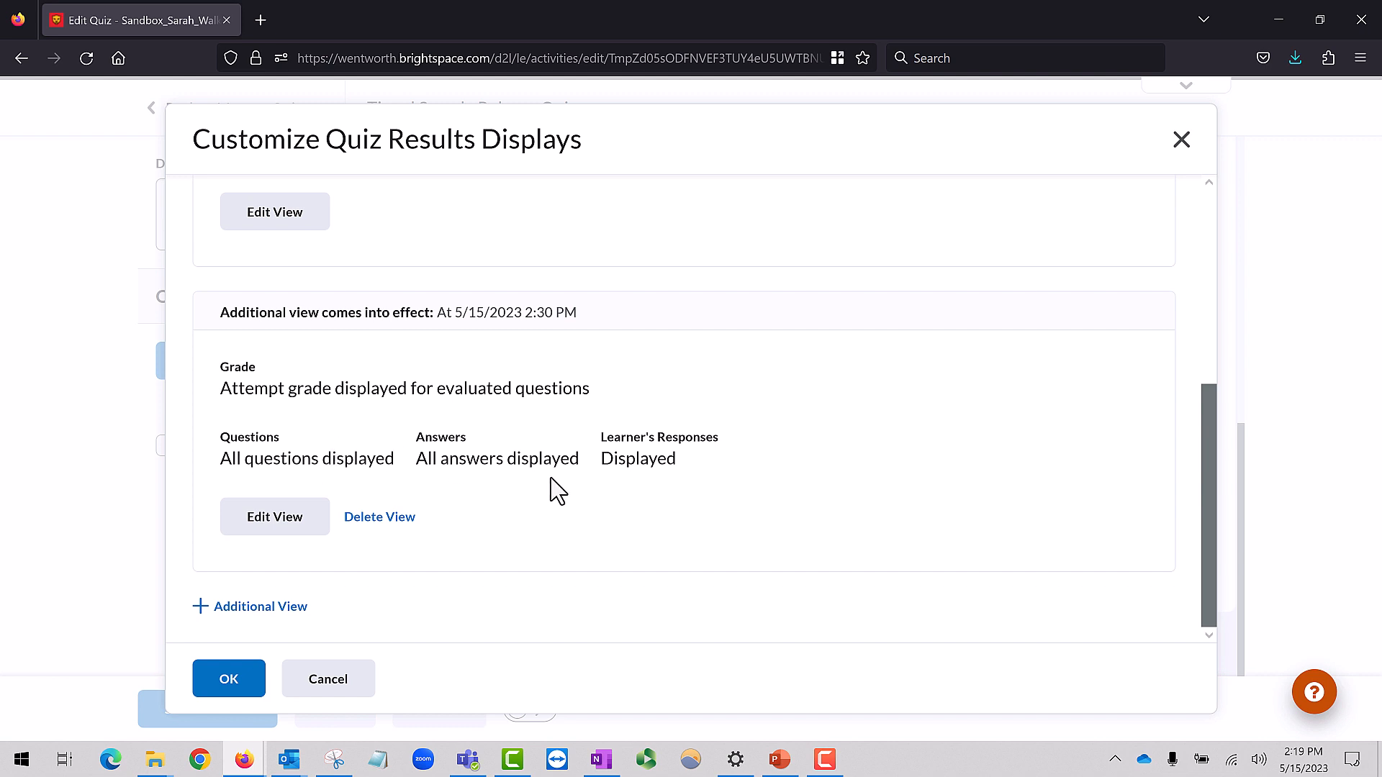
{"action": "left_click", "coordinate": [231, 684]}
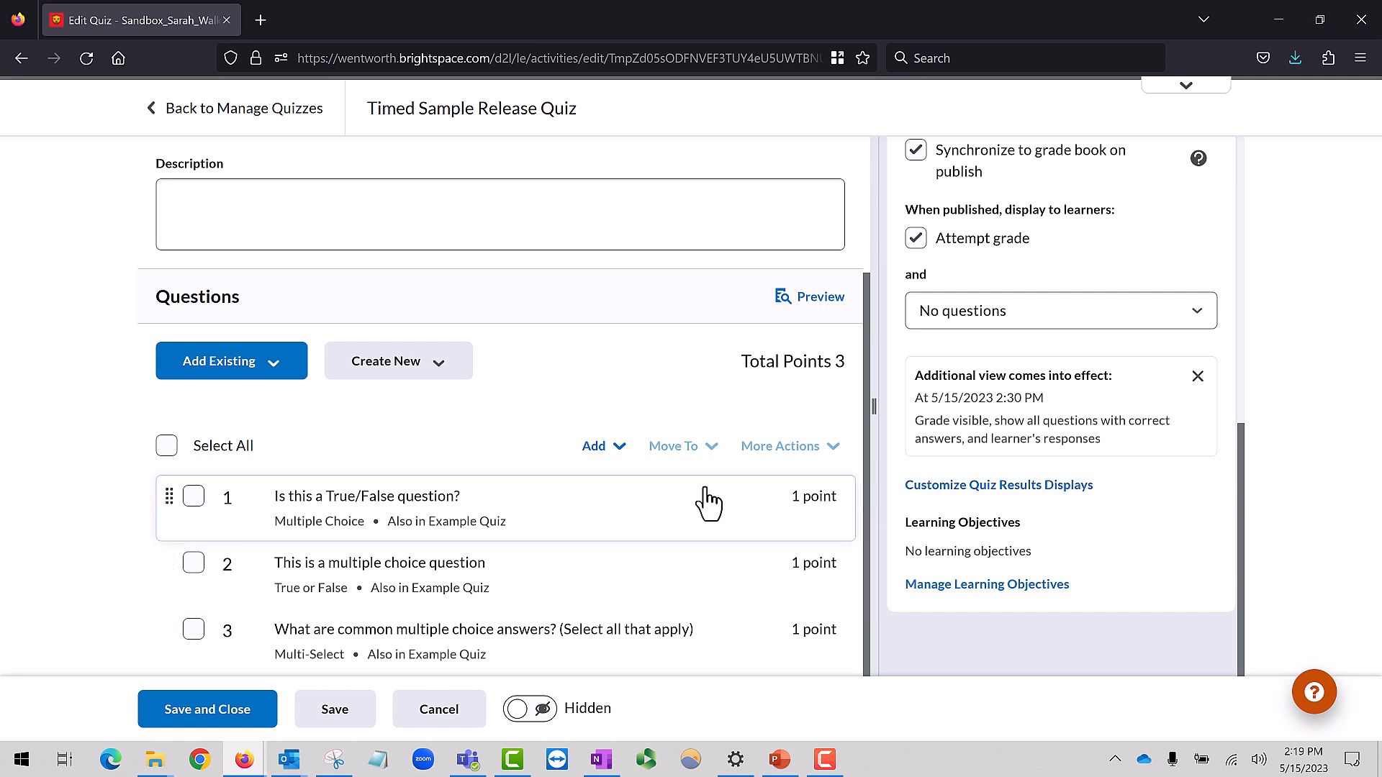
{"action": "left_click", "coordinate": [516, 714]}
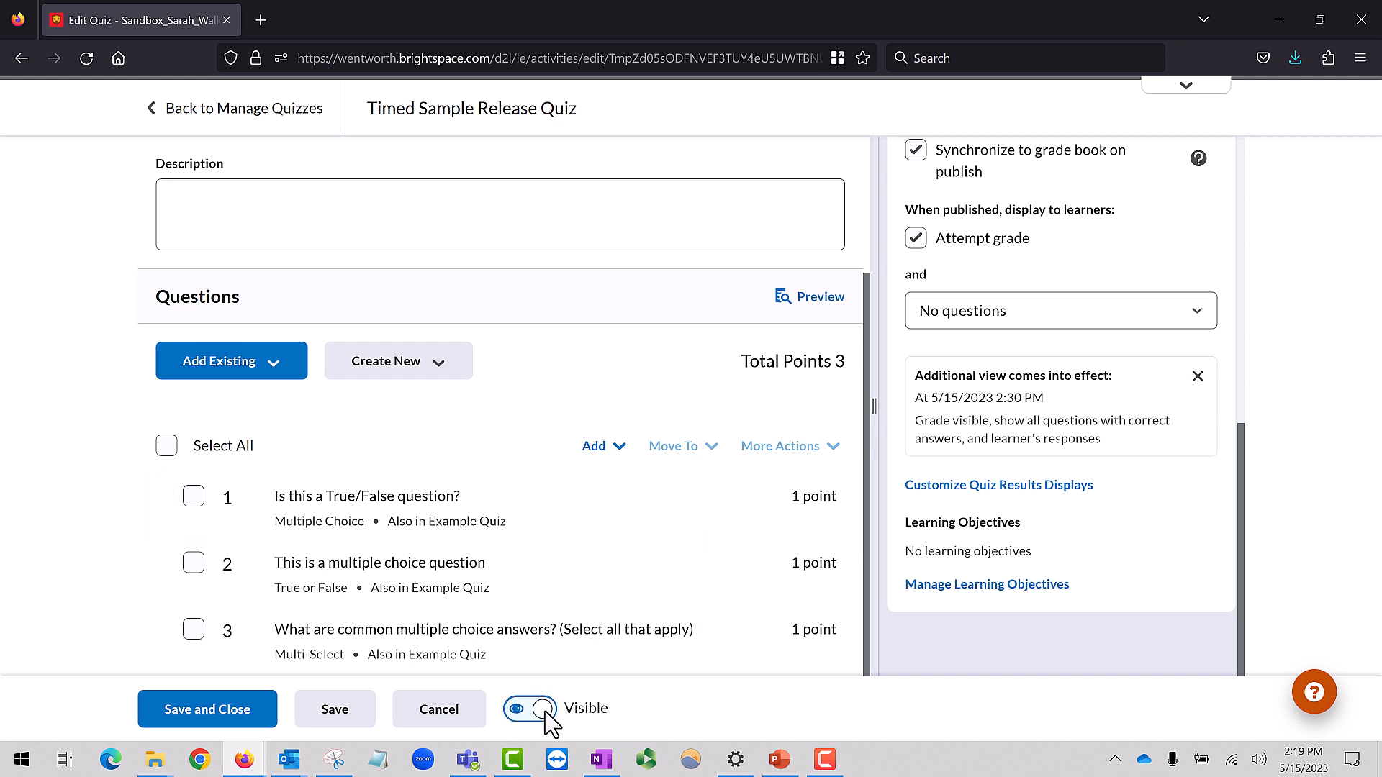
{"action": "left_click", "coordinate": [235, 704]}
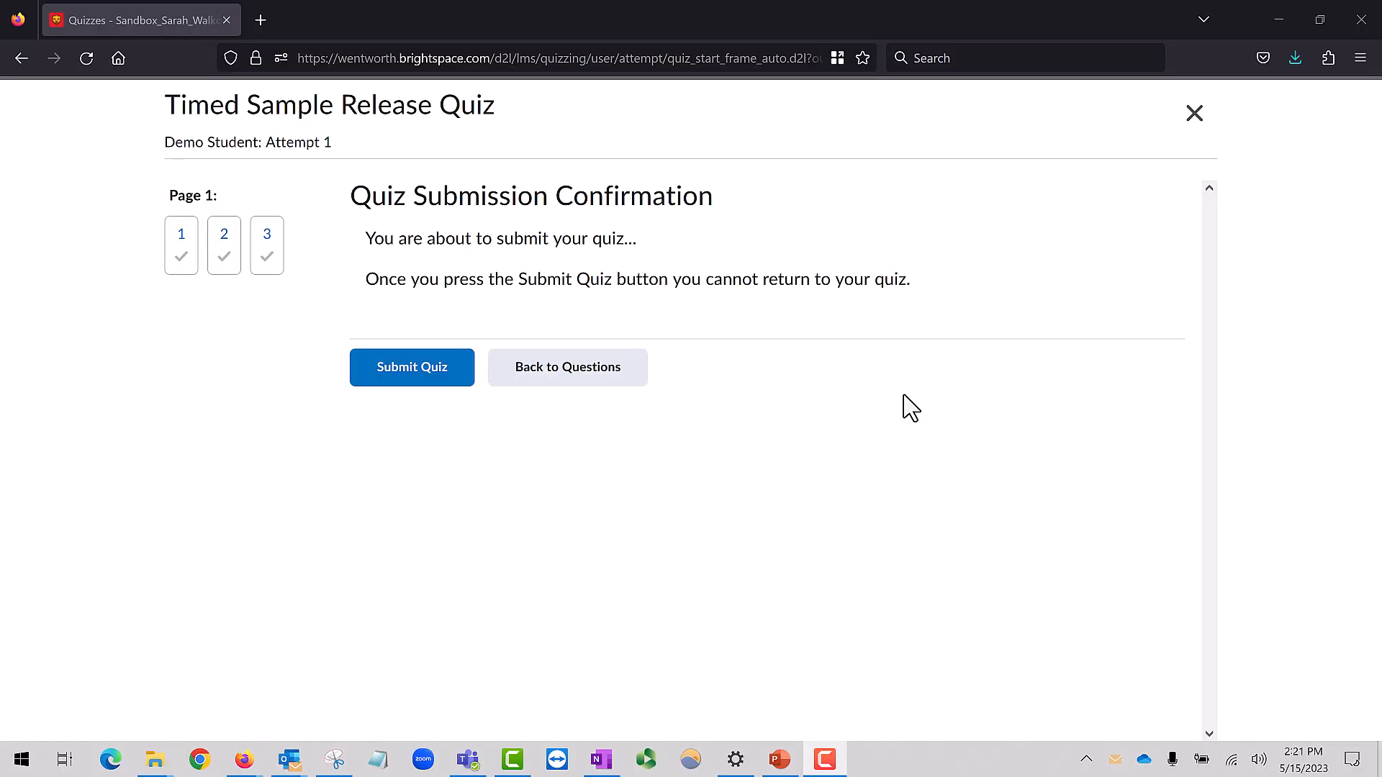
Submit the demo student's attempt at the Timed Sample Release Quiz
{"action": "left_click", "coordinate": [400, 376]}
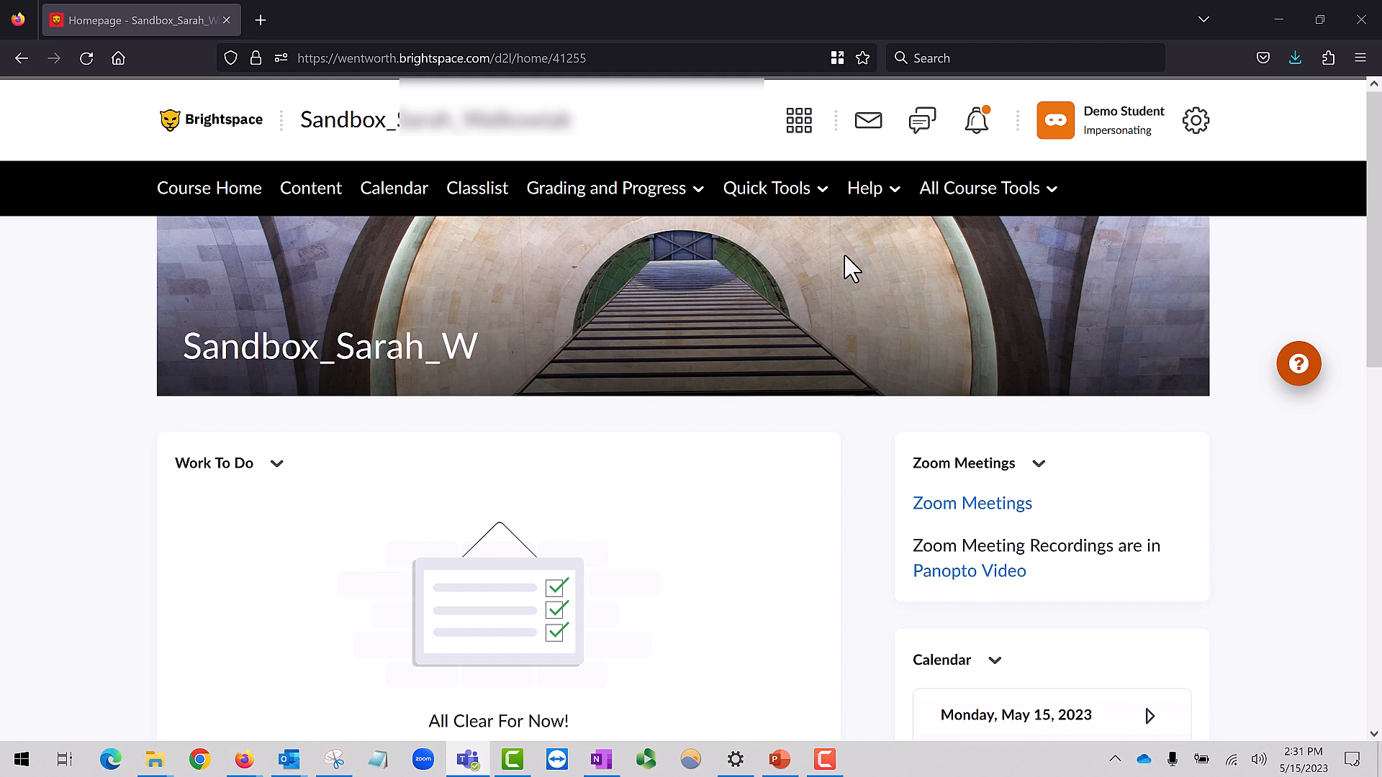
Open the Timed Sample Release Quiz's attempt feedback from the course's quiz list and examine its grade, class statistics and grade distribution
{"action": "left_click", "coordinate": [814, 199]}
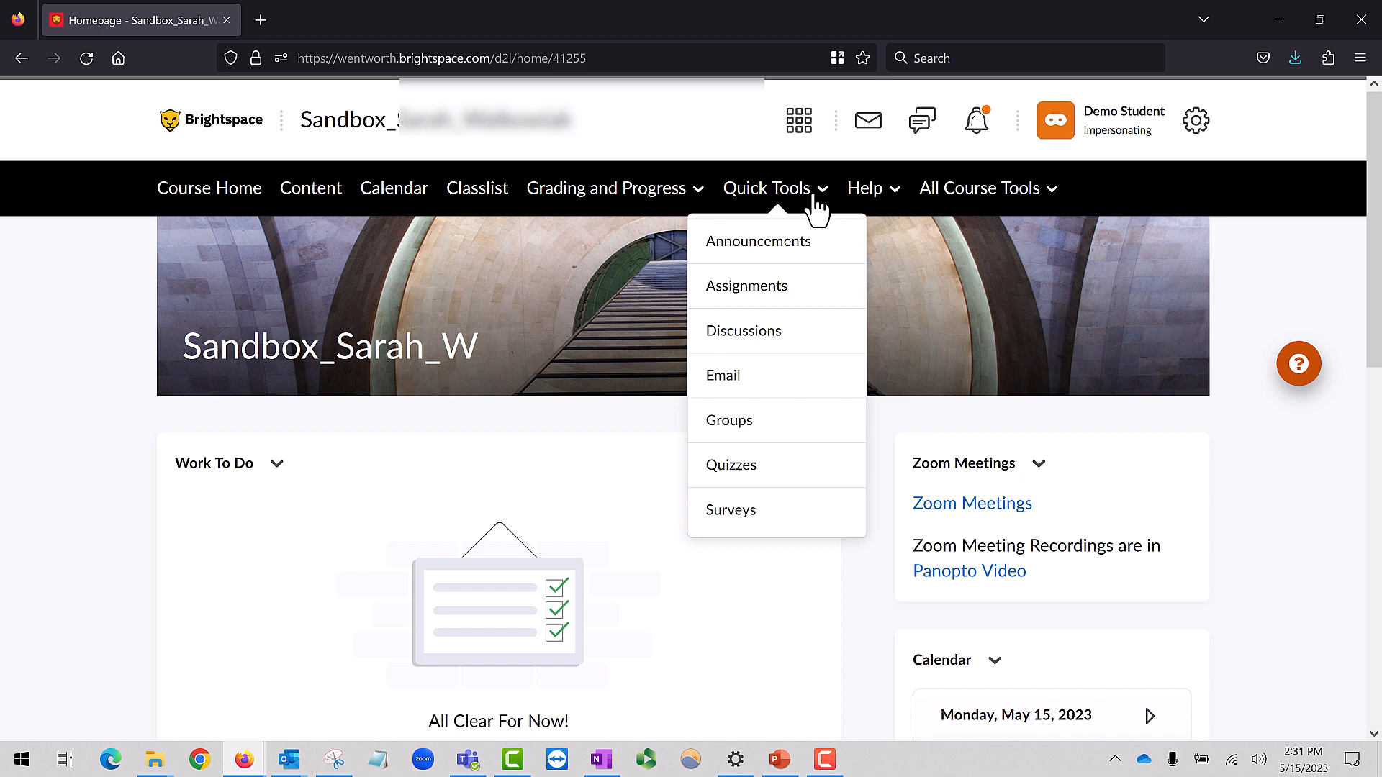
{"action": "left_click", "coordinate": [750, 474]}
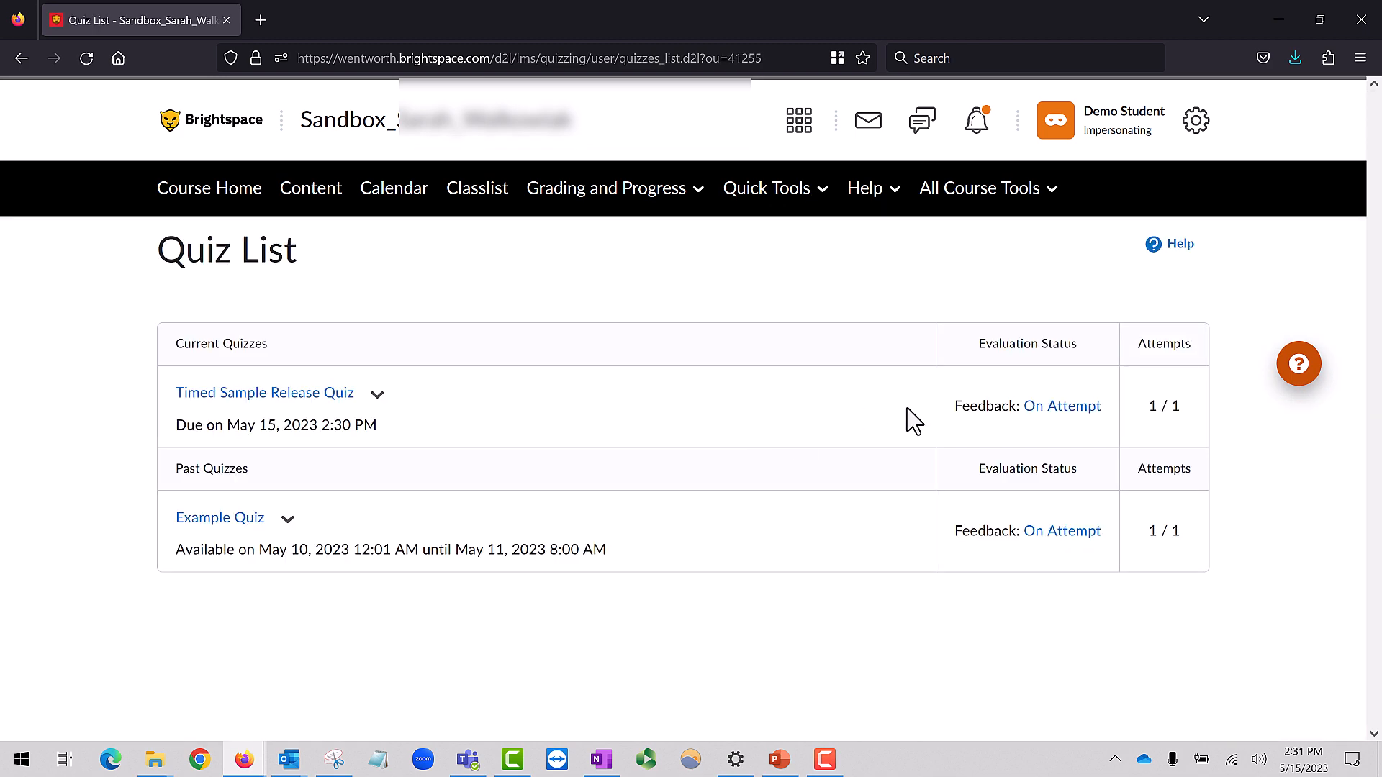
{"action": "left_click", "coordinate": [1077, 416]}
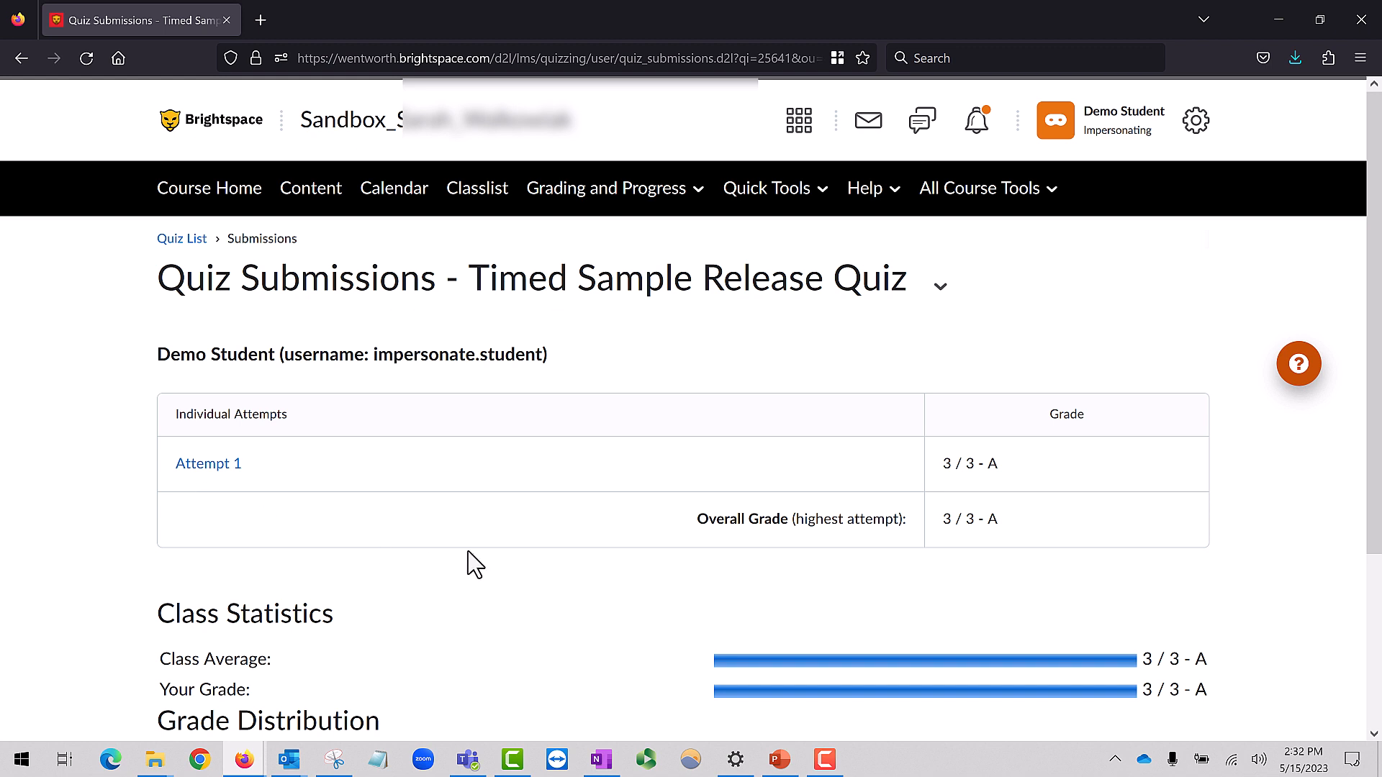
{"action": "scroll", "coordinate": [468, 563], "scroll_direction": "down", "scroll_amount": 2}
{"action": "scroll", "coordinate": [404, 591], "scroll_direction": "down", "scroll_amount": 1}
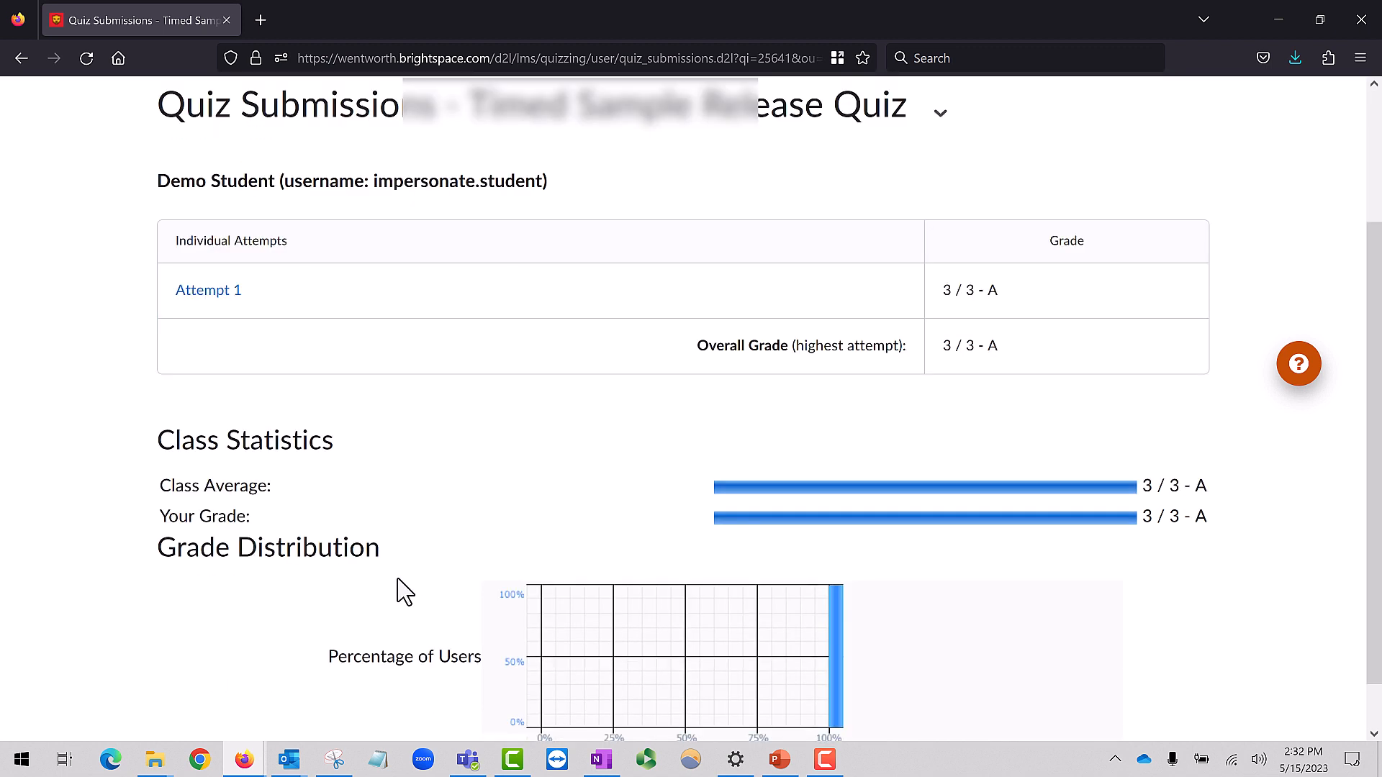
{"action": "scroll", "coordinate": [403, 589], "scroll_direction": "down", "scroll_amount": 1}
{"action": "scroll", "coordinate": [288, 511], "scroll_direction": "up", "scroll_amount": 3}
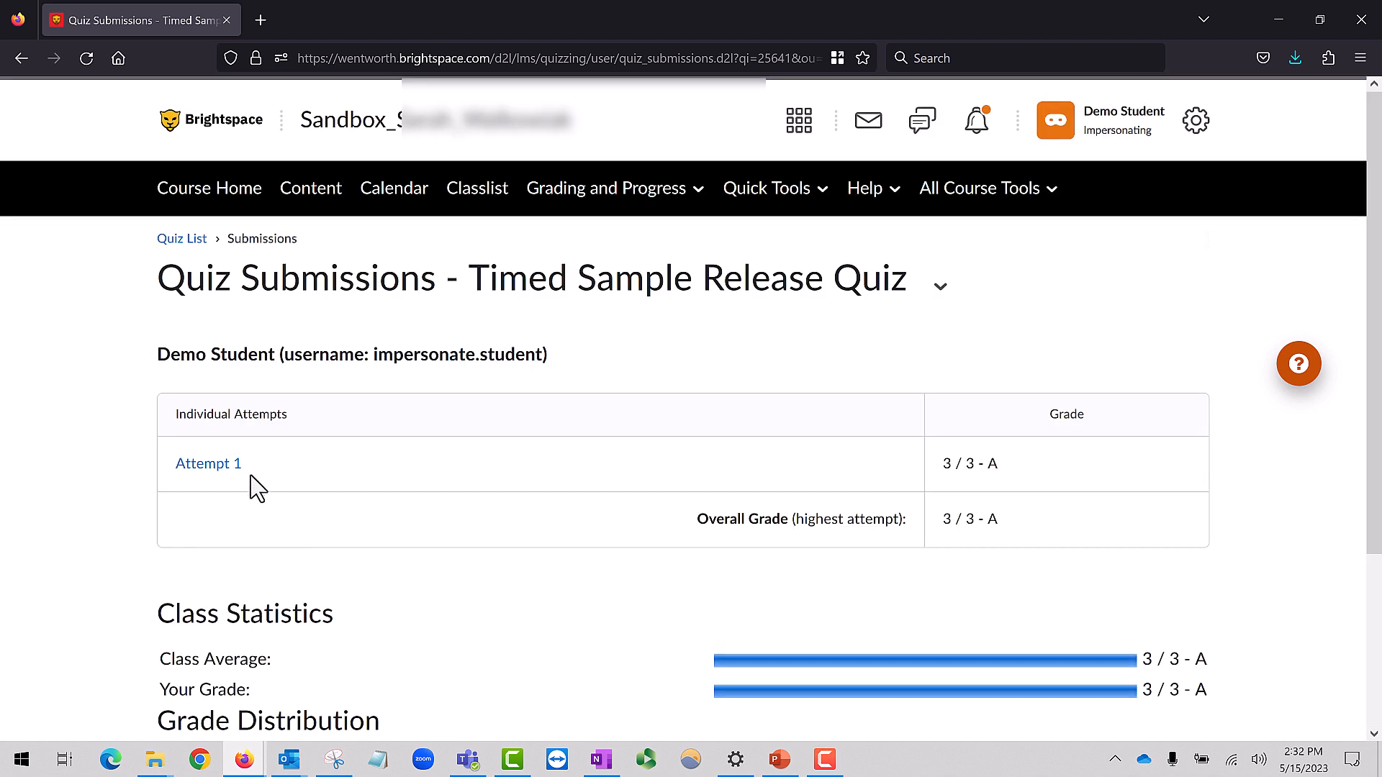
Open Attempt 1 and review the released questions, answers and points
{"action": "left_click", "coordinate": [227, 467]}
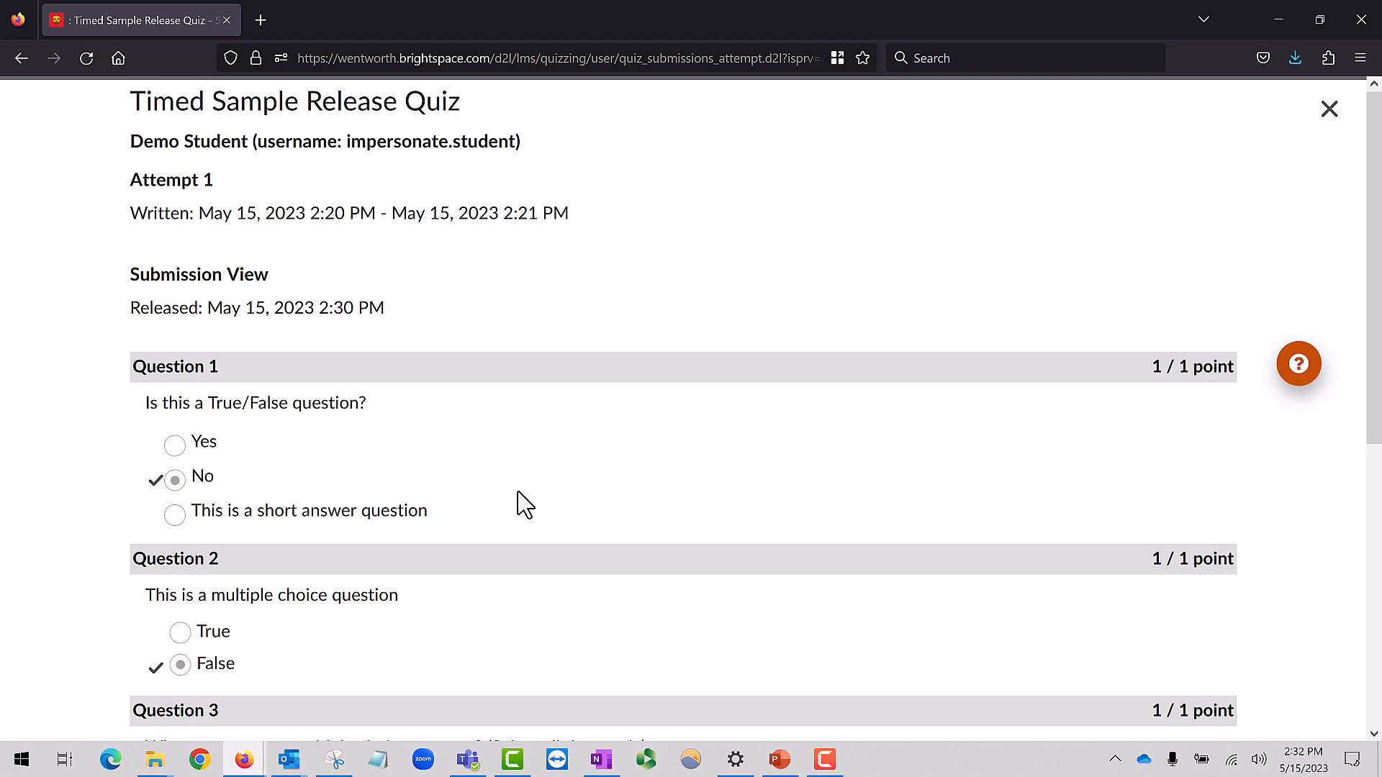
{"action": "scroll", "coordinate": [525, 505], "scroll_direction": "down", "scroll_amount": 3}
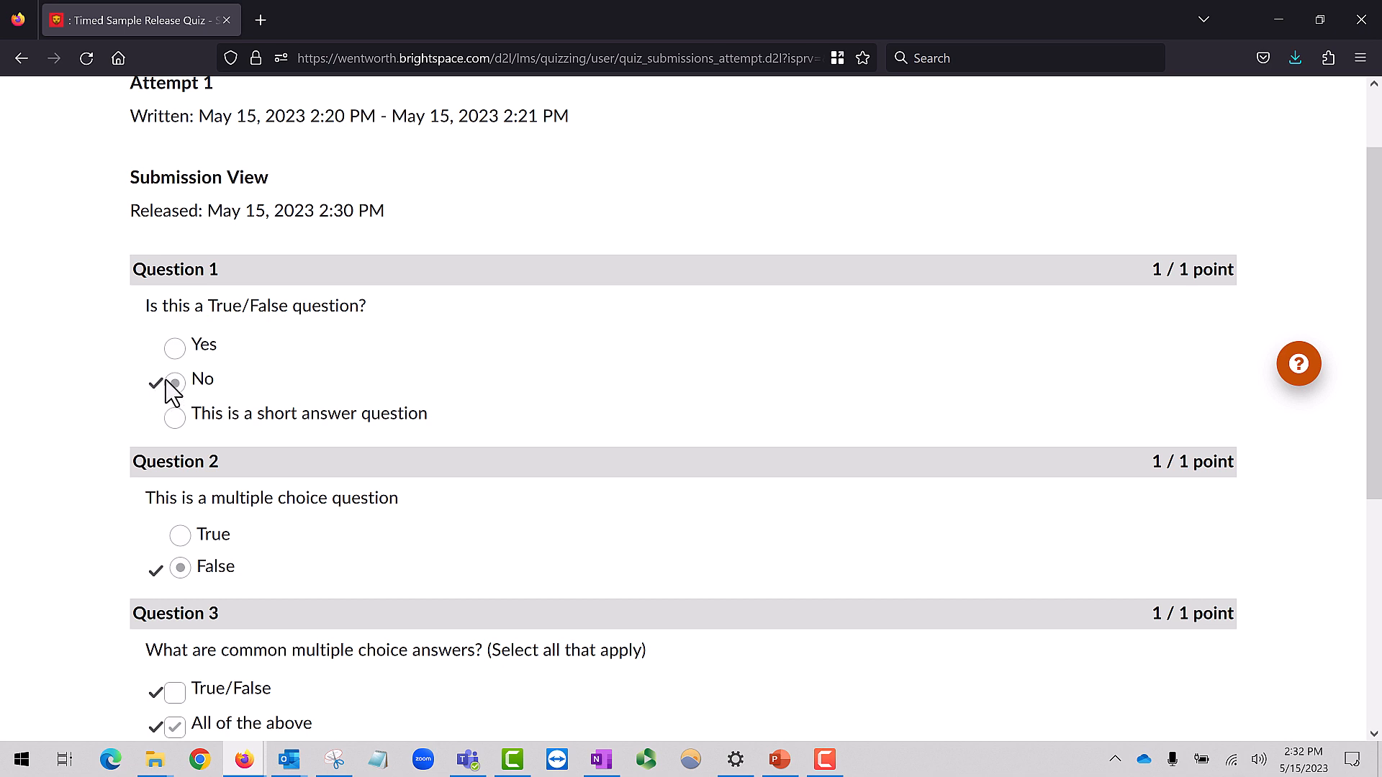
{"action": "scroll", "coordinate": [560, 435], "scroll_direction": "down", "scroll_amount": 5}
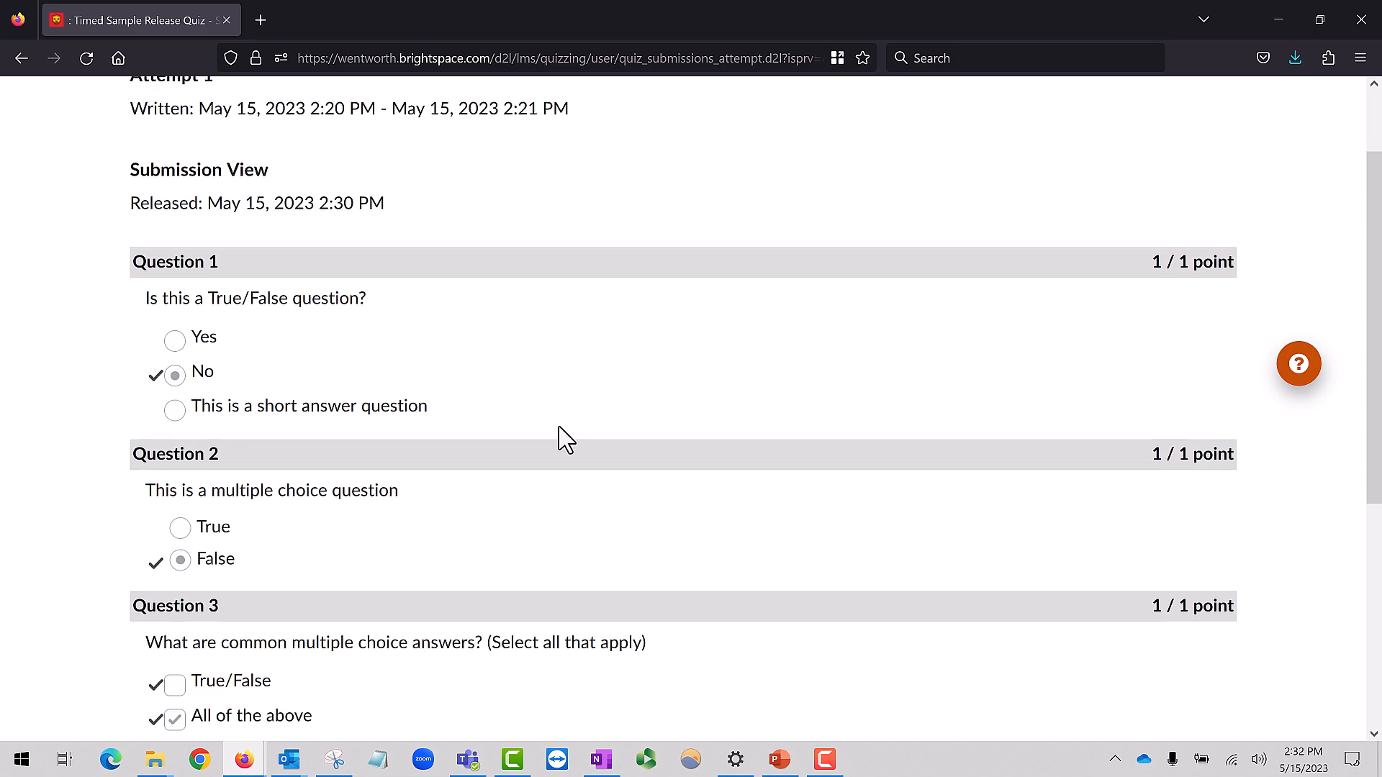